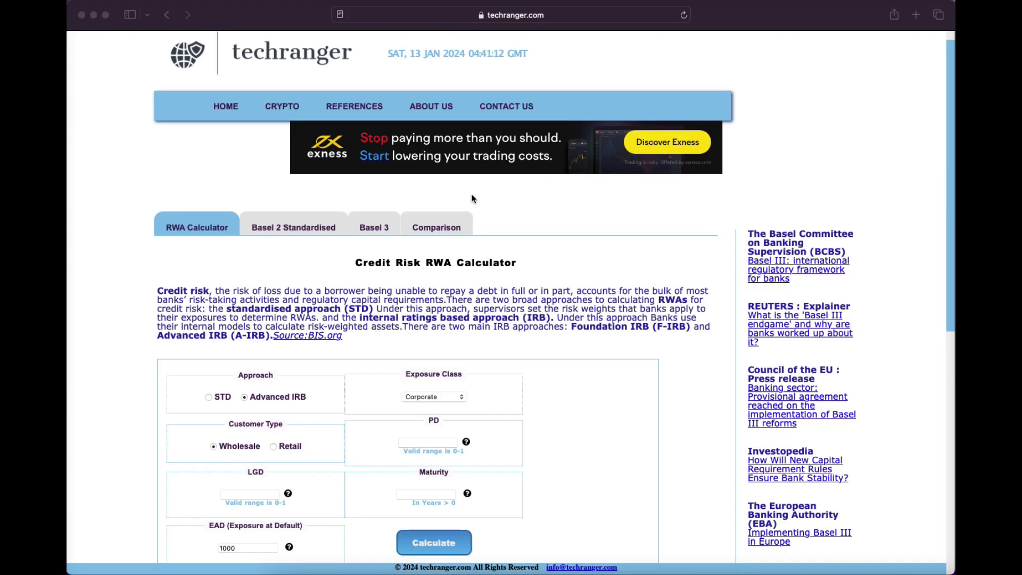
Configure the RWA calculator for the STD approach, Corporate exposure class, Wholesale customer type and AAA to AA- external rating
click(196, 226)
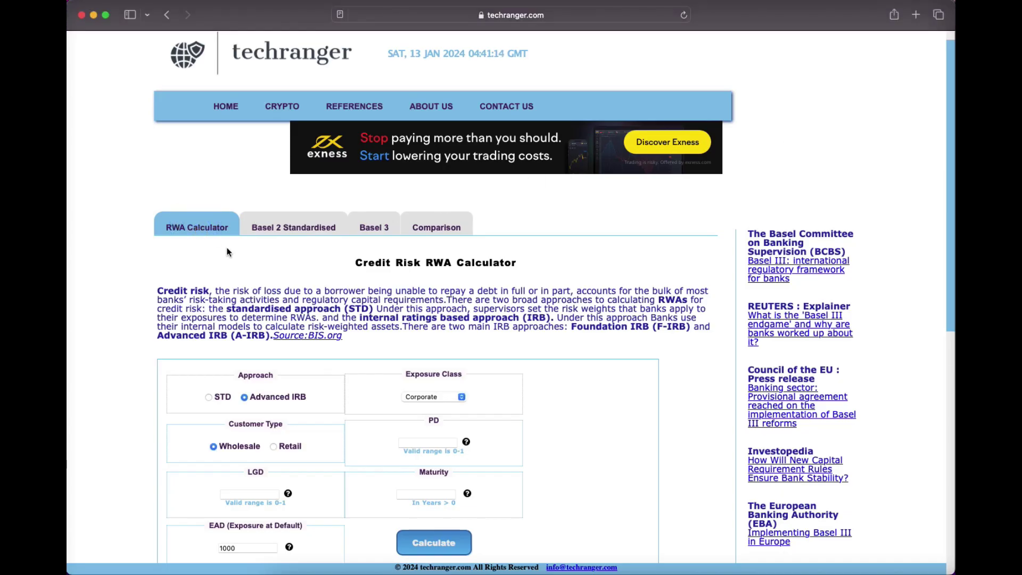
click(209, 397)
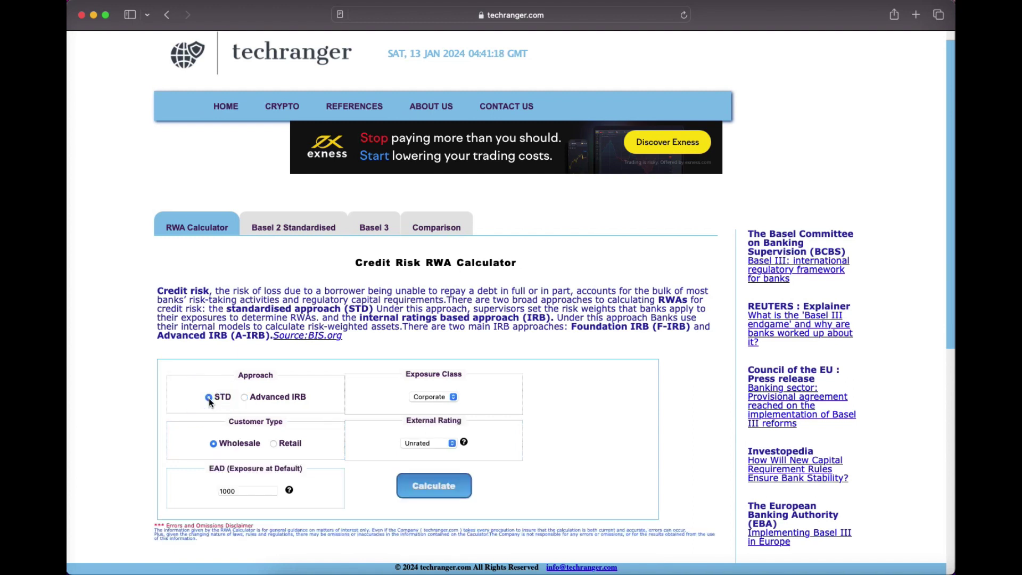
click(453, 399)
click(437, 401)
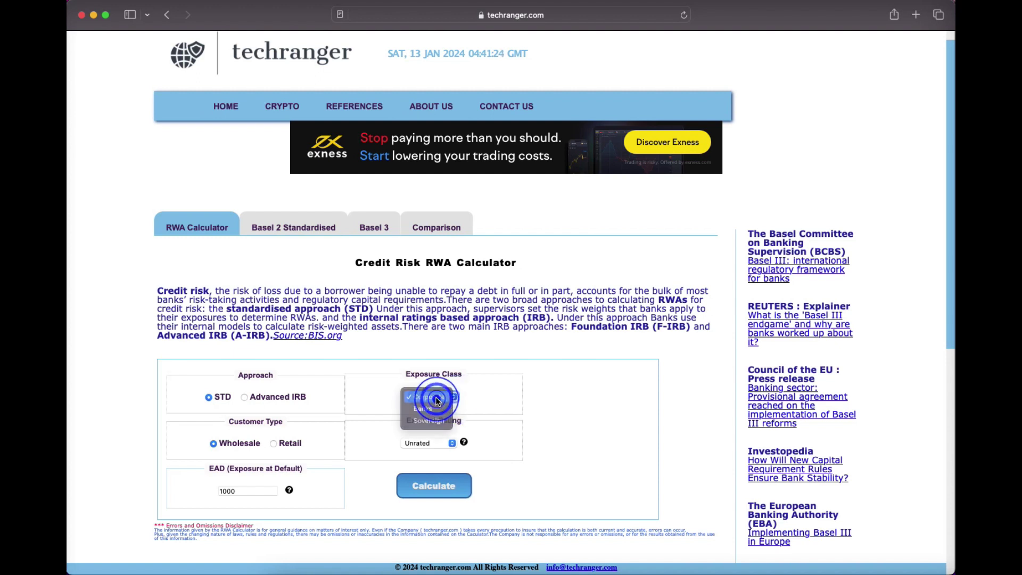
click(213, 444)
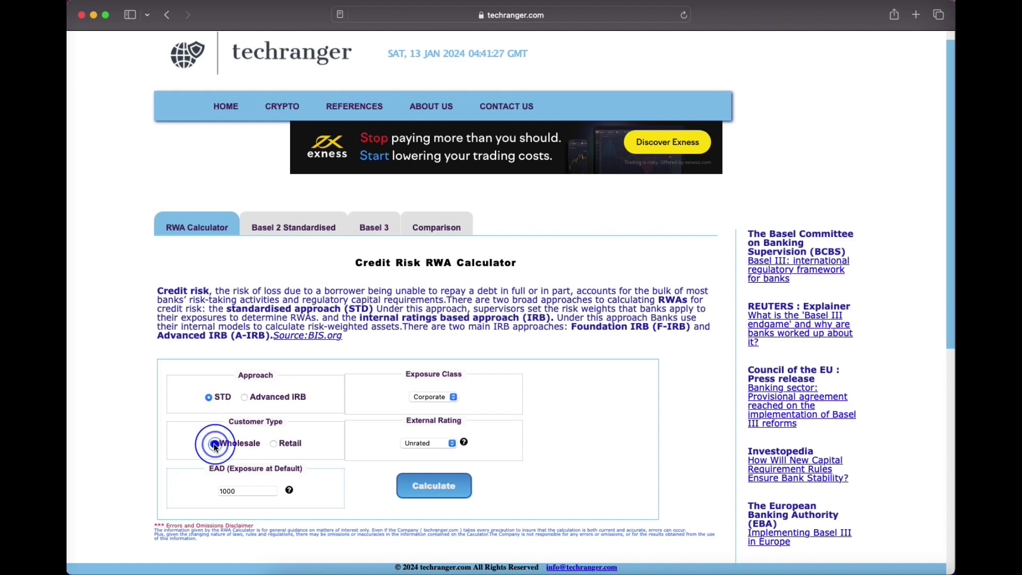
click(450, 444)
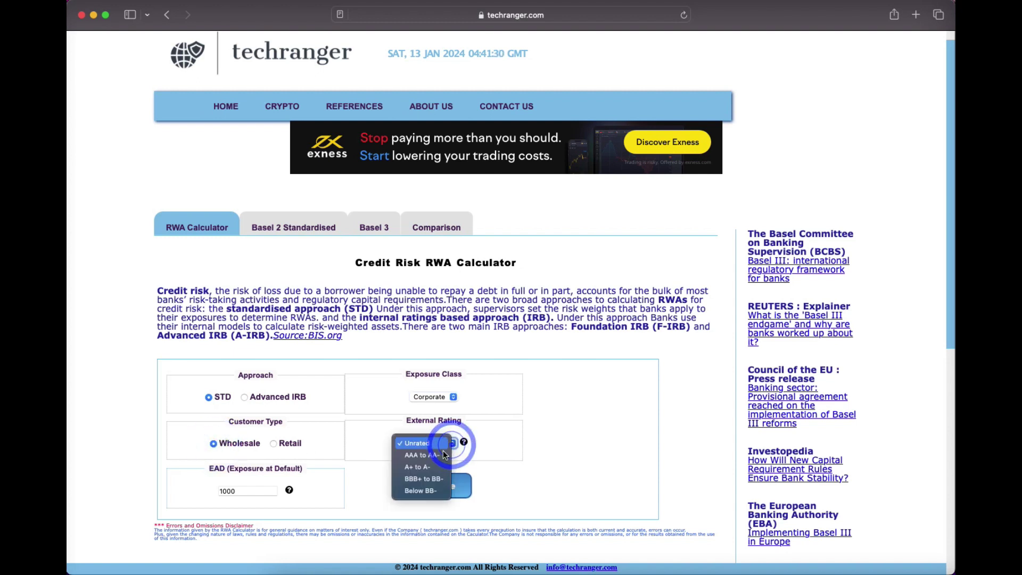
click(434, 456)
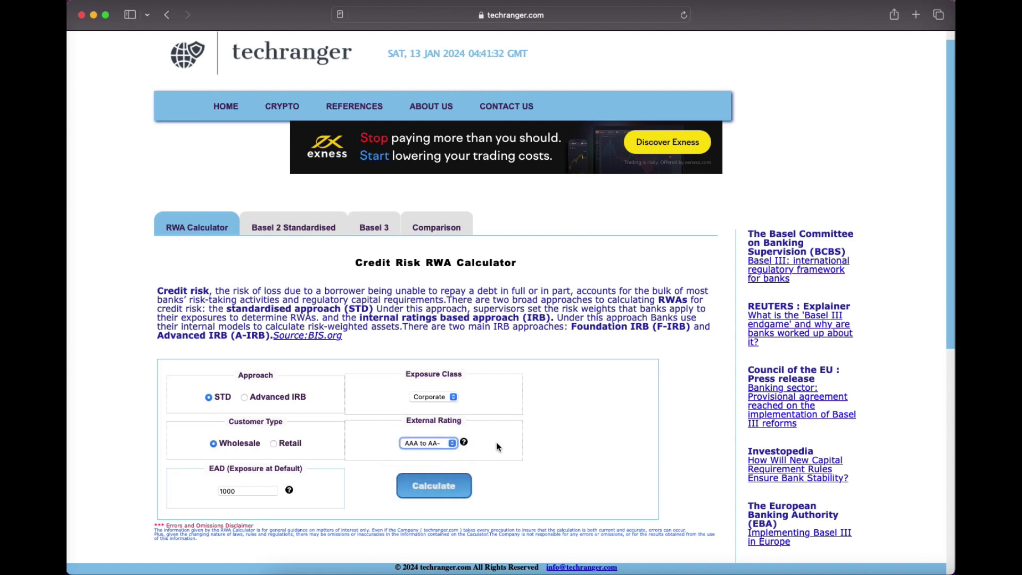
Set the EAD to 10000 and calculate the corporate exposure's risk weight
click(240, 493)
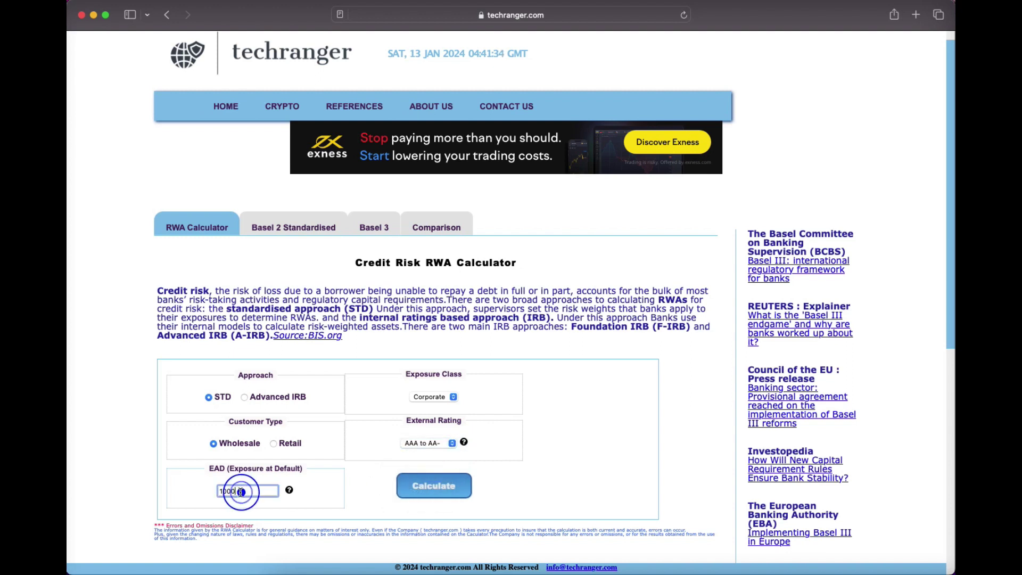
text(0)
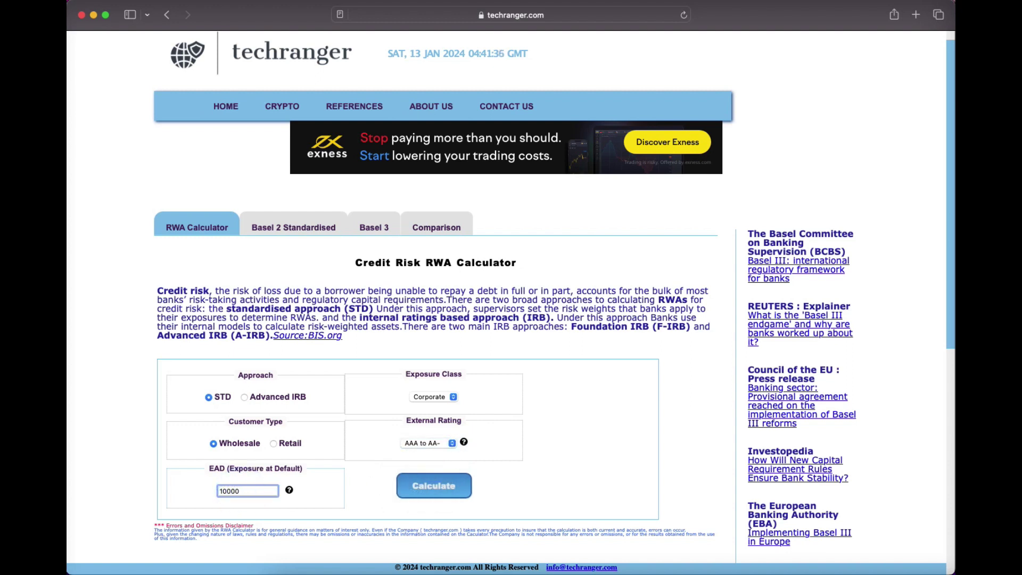
click(440, 487)
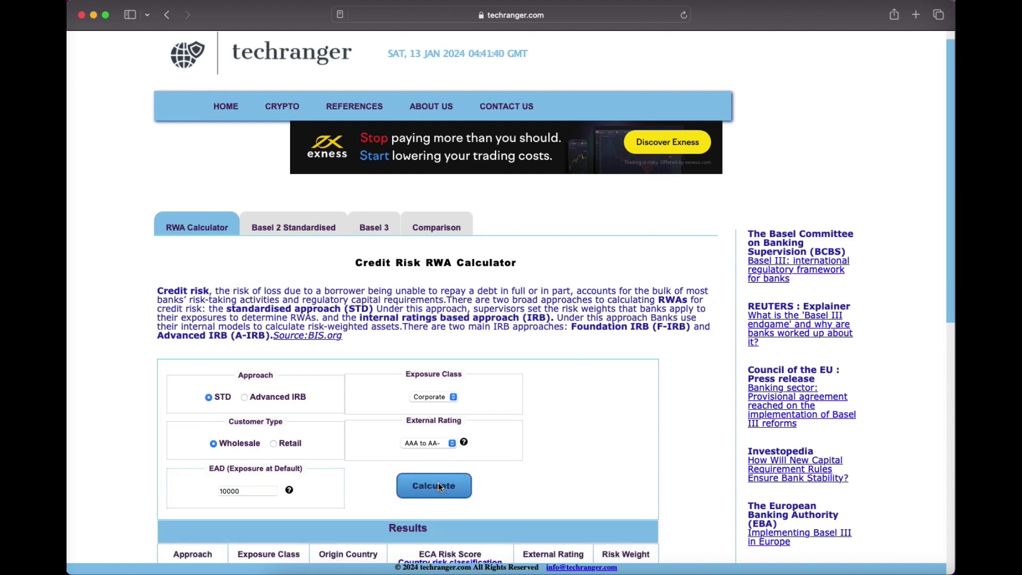
Examine the approach, exposure class and risk weight in the corporate exposure's results table
scroll(439, 487, down, 5)
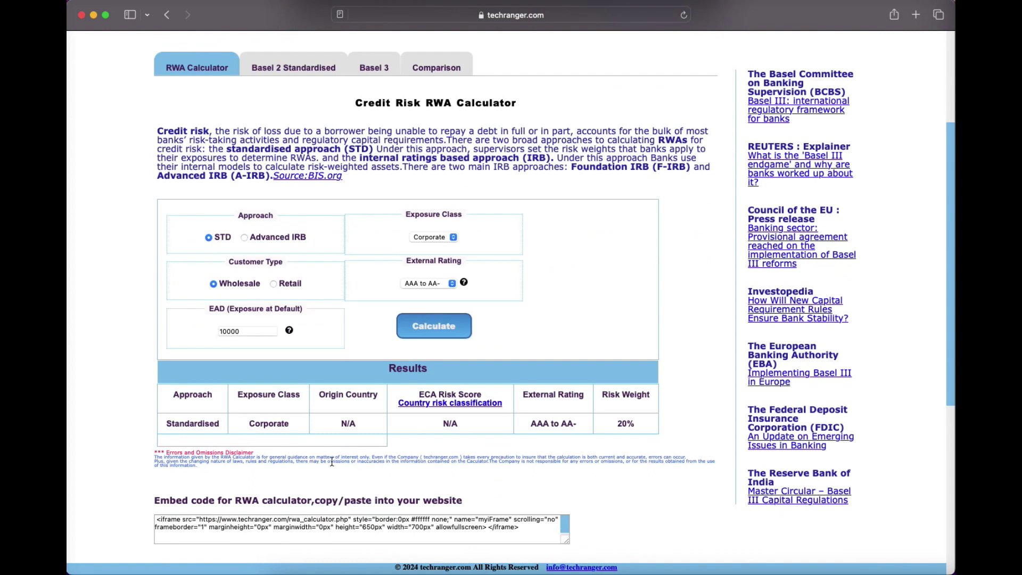
click(206, 426)
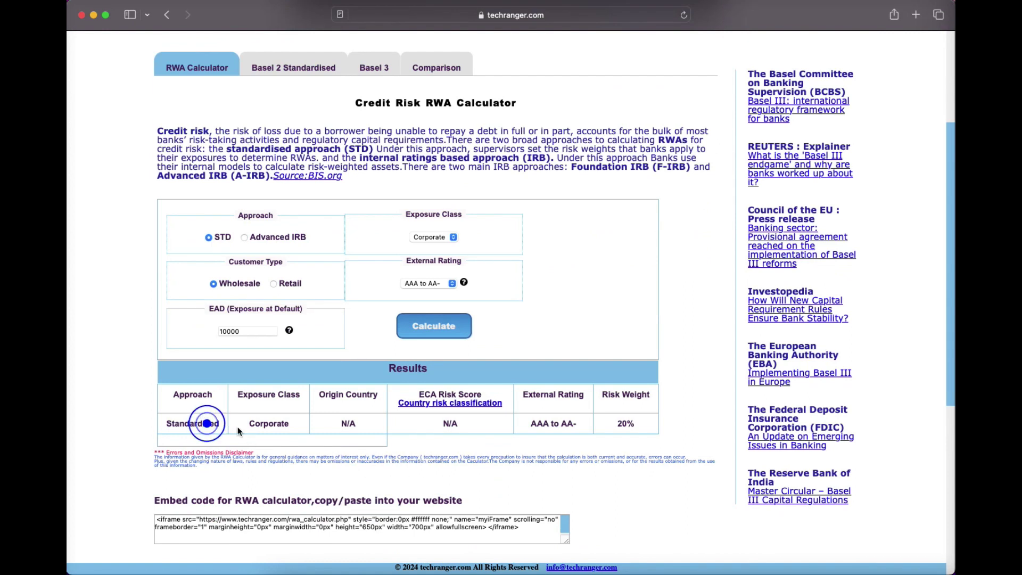
click(282, 427)
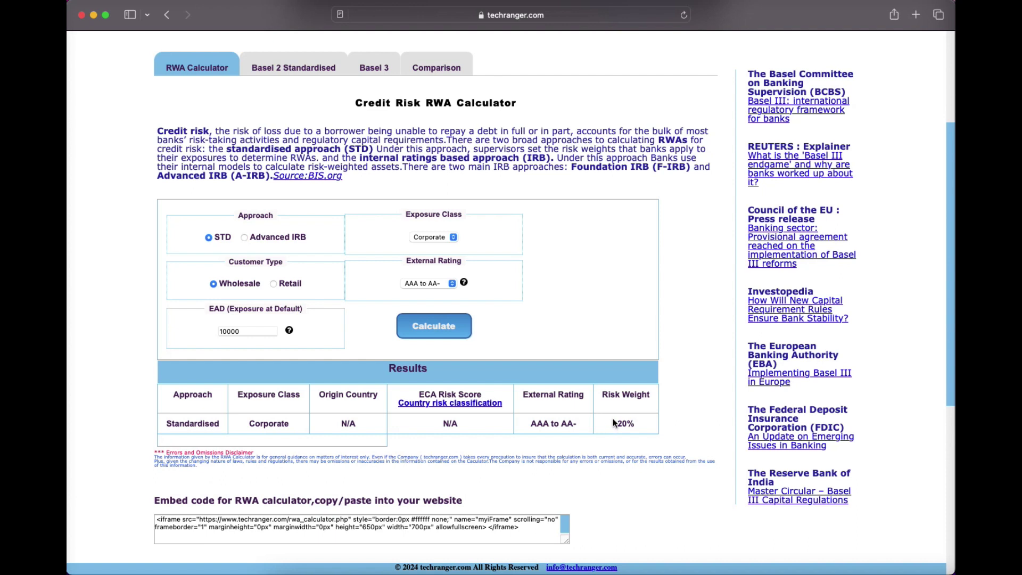
triple_click(600, 392)
drag(598, 409, 631, 425)
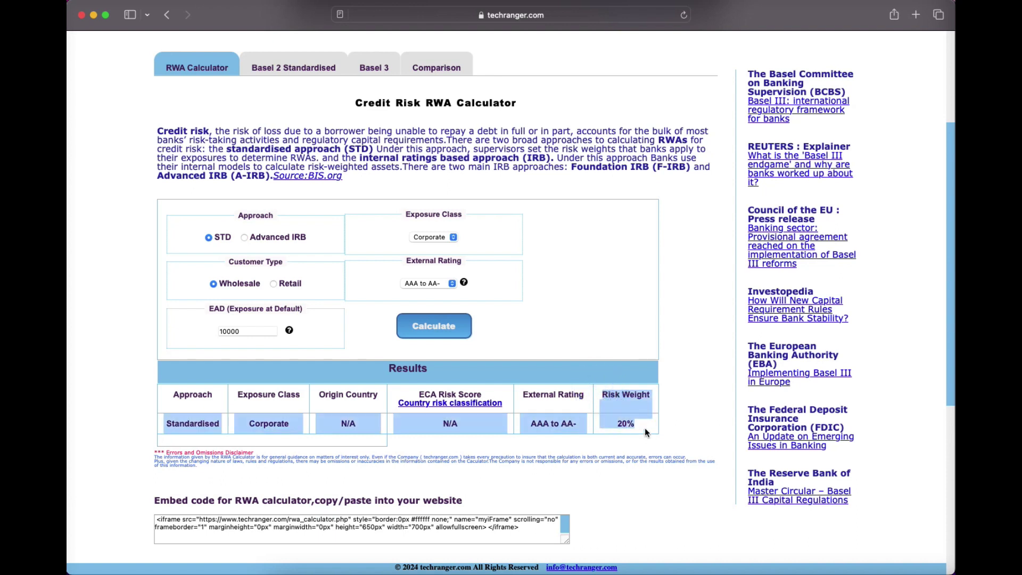
click(646, 429)
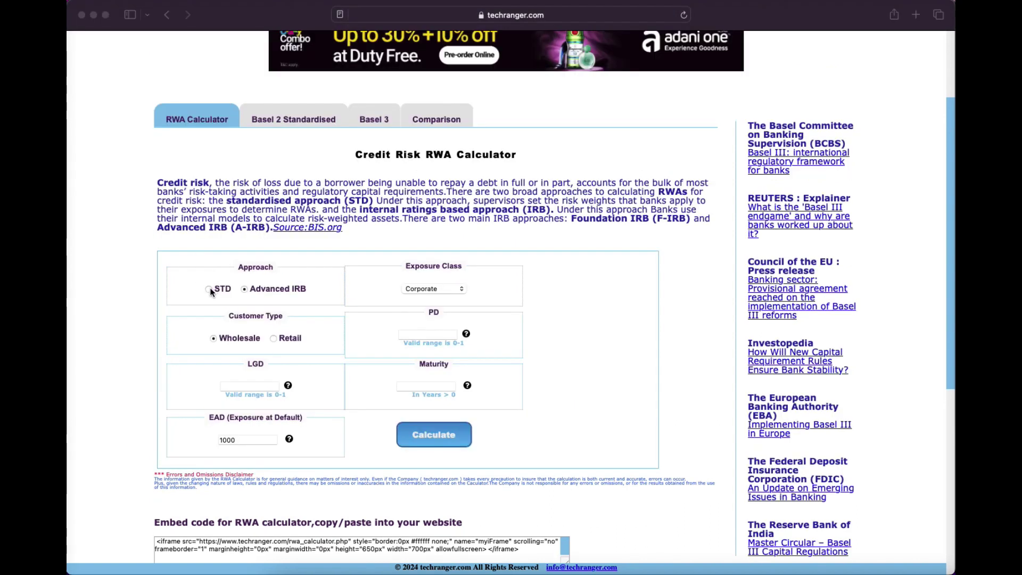
Set up an STD calculation for the Banks exposure class with Option 1 for bank claims and Canada as the country
click(212, 290)
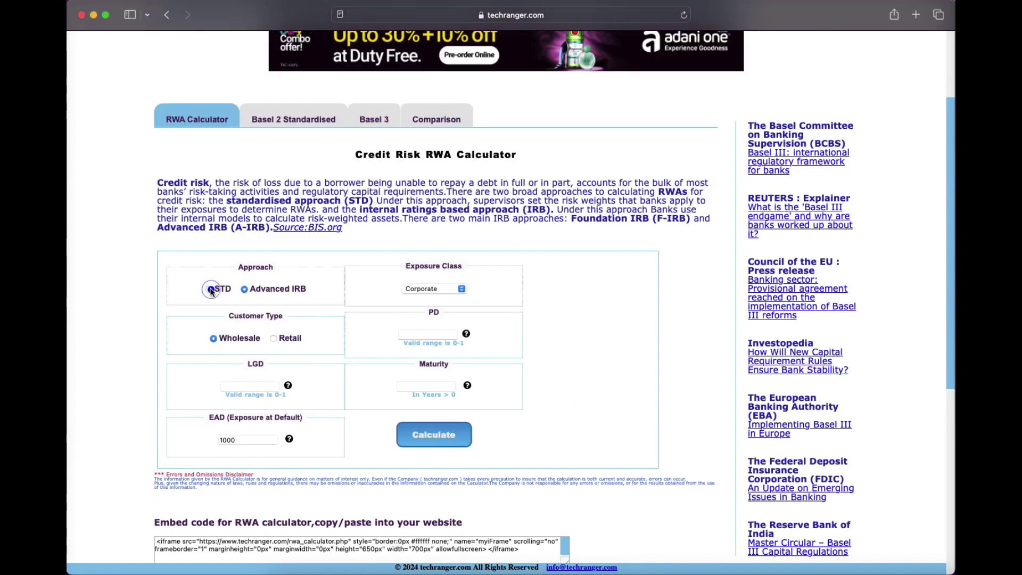
click(209, 289)
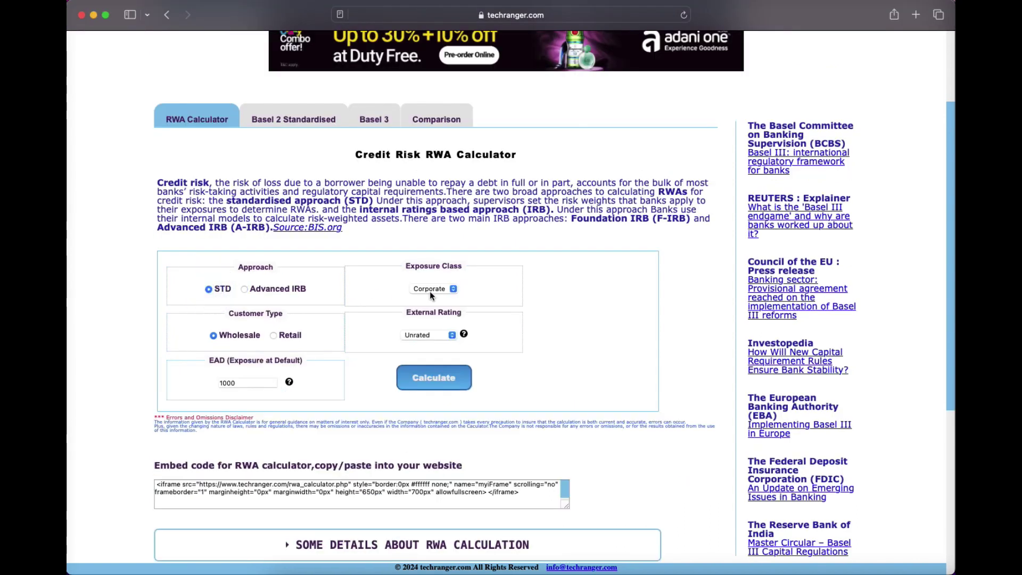
click(453, 291)
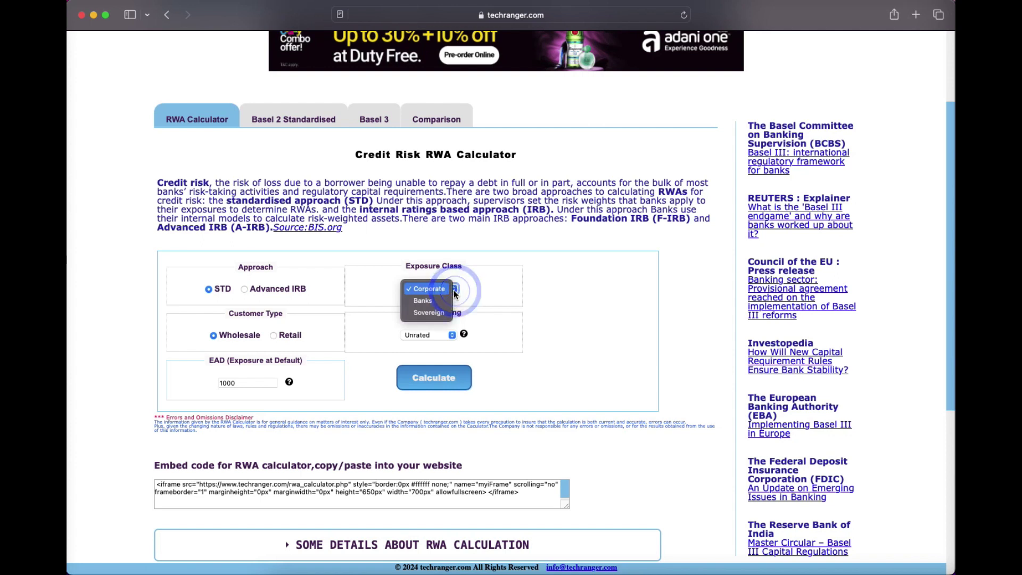
click(440, 301)
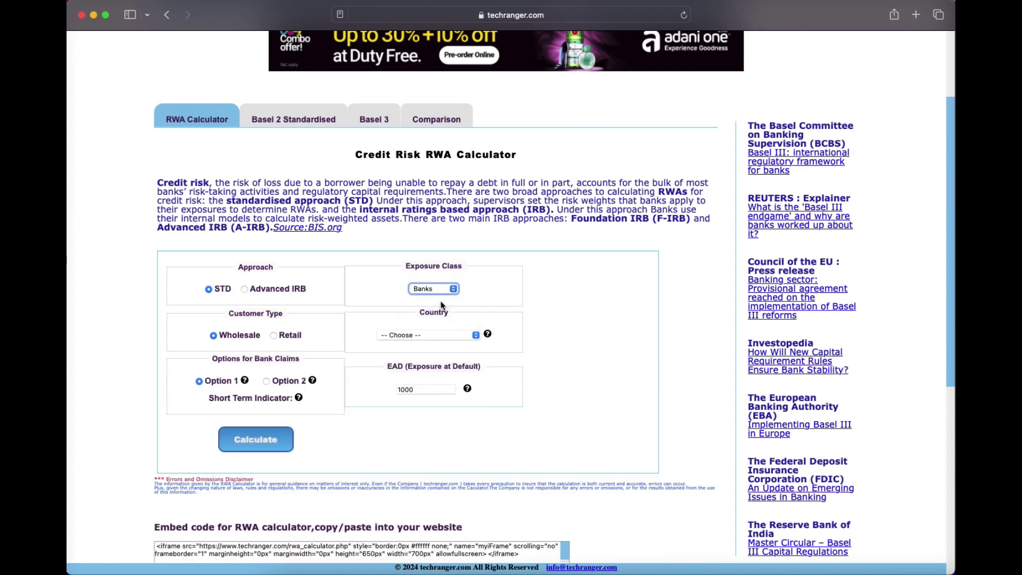
click(200, 382)
click(474, 335)
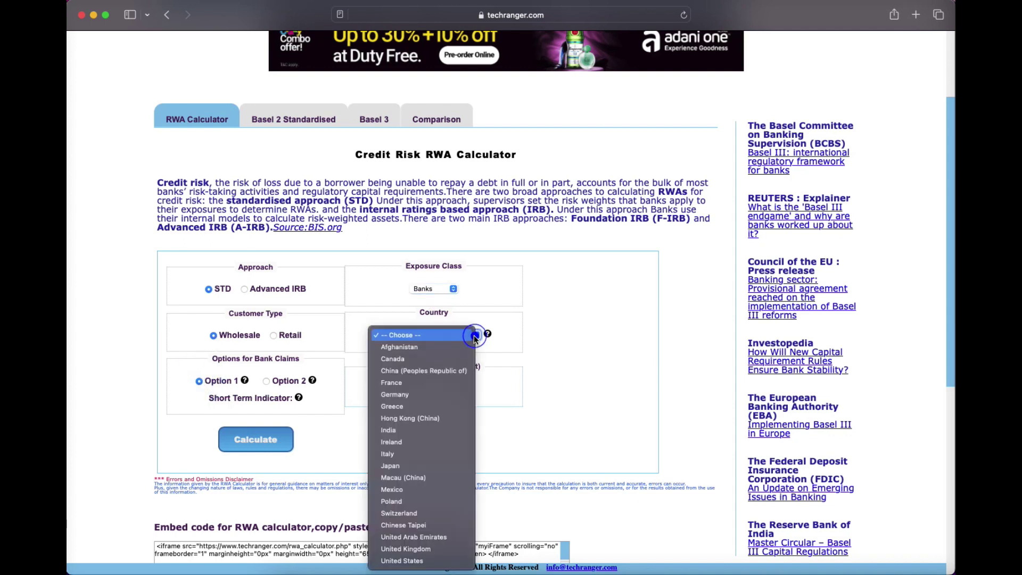
click(409, 358)
Set the bank exposure's EAD to 10000, calculate its risk weight and review the results
click(420, 390)
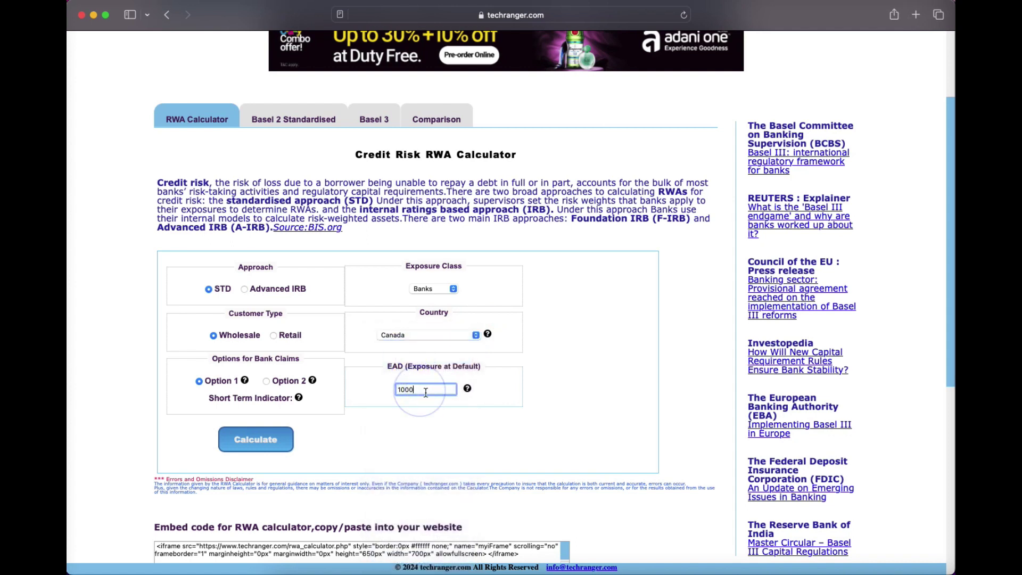
text(0)
click(277, 440)
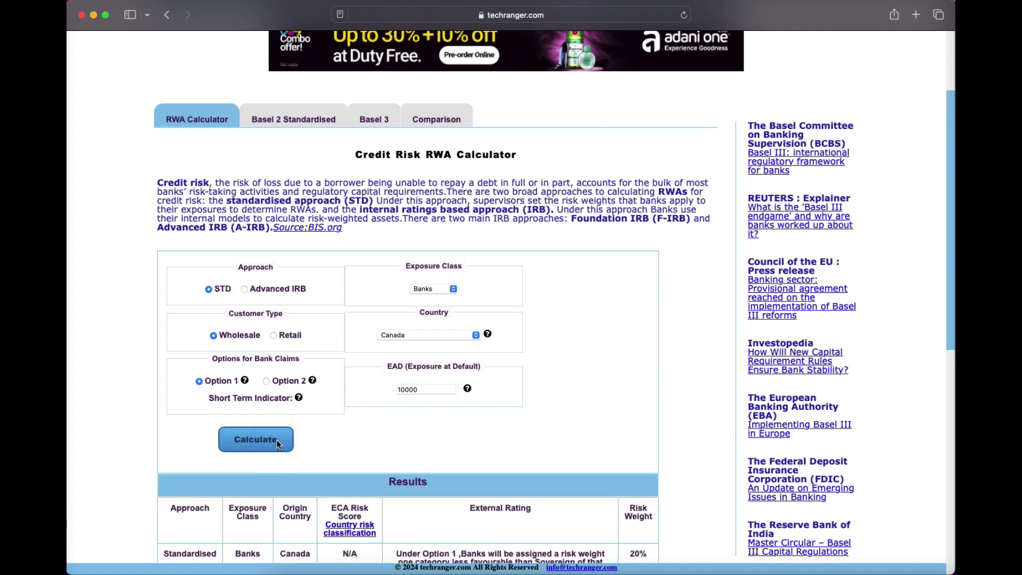
scroll(676, 419, down, 1)
scroll(676, 419, down, 5)
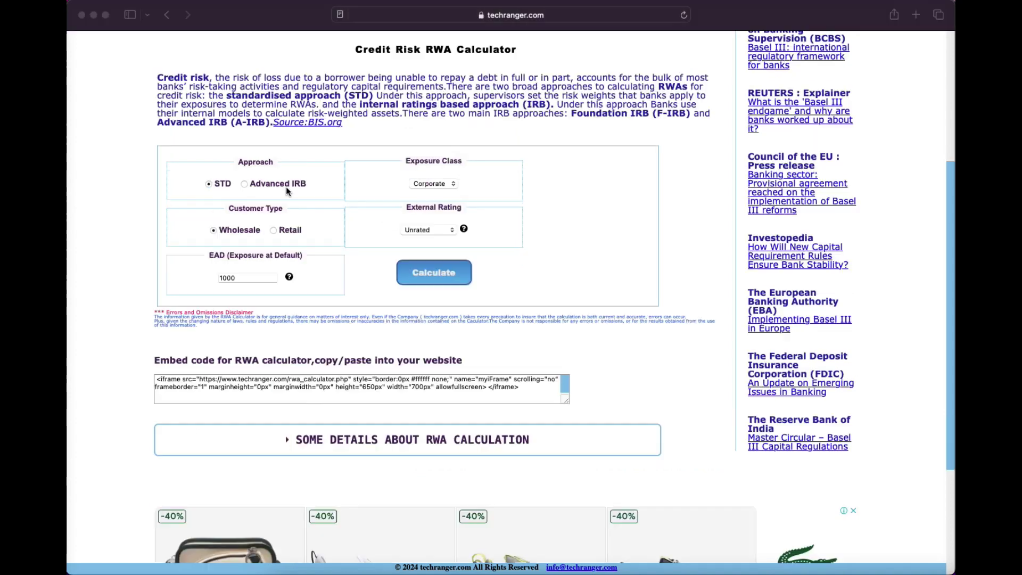
Calculate the risk weight under the STD approach for a Sovereign exposure to Canada with an EAD of 10000
click(208, 187)
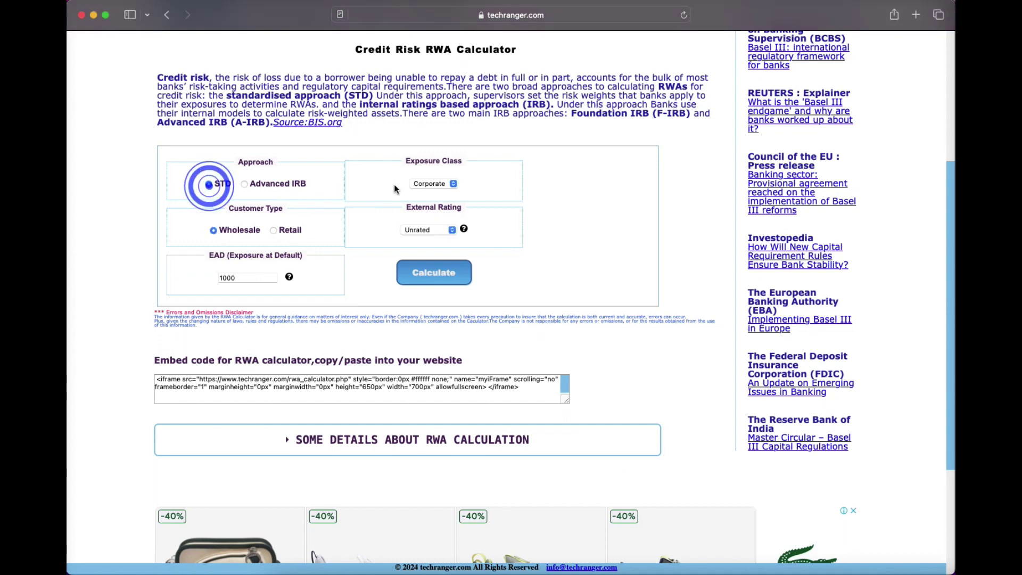
click(453, 184)
click(441, 207)
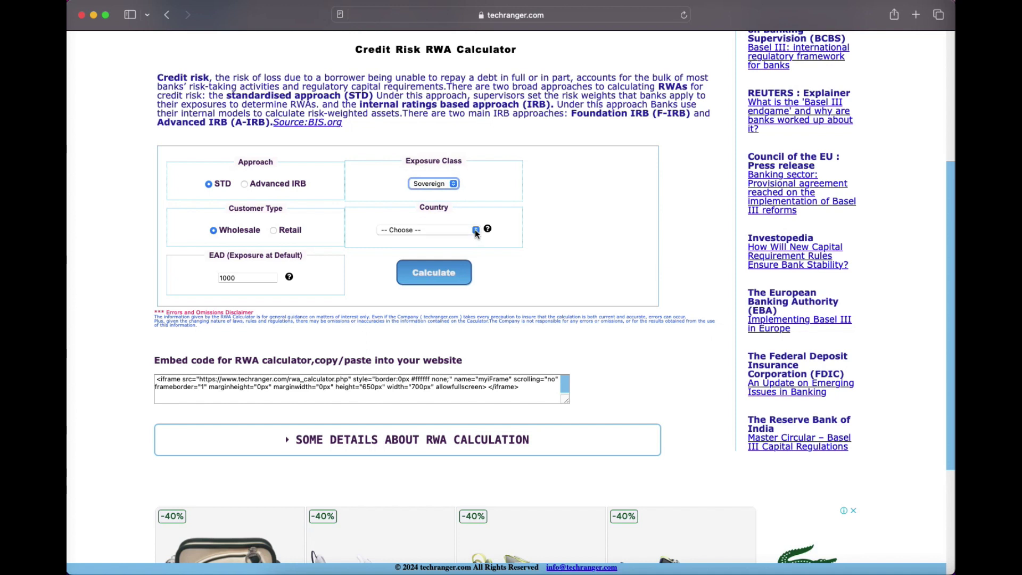
click(475, 230)
click(429, 254)
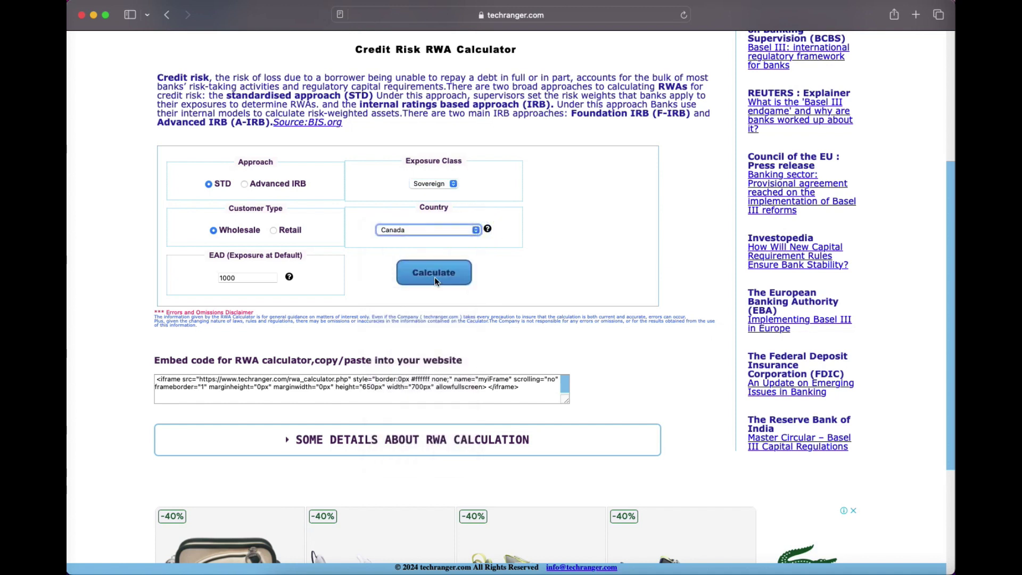
click(262, 276)
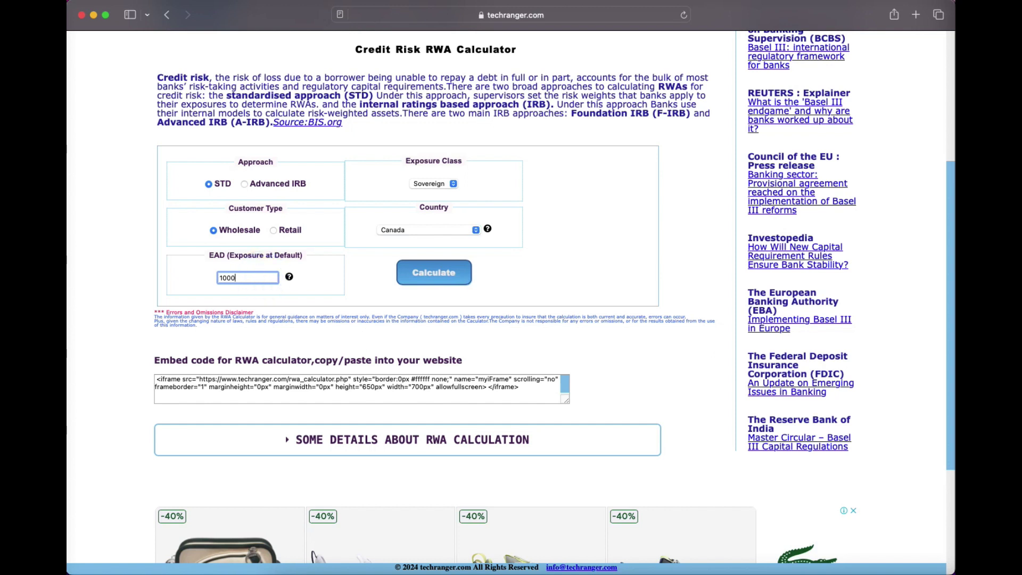
click(430, 273)
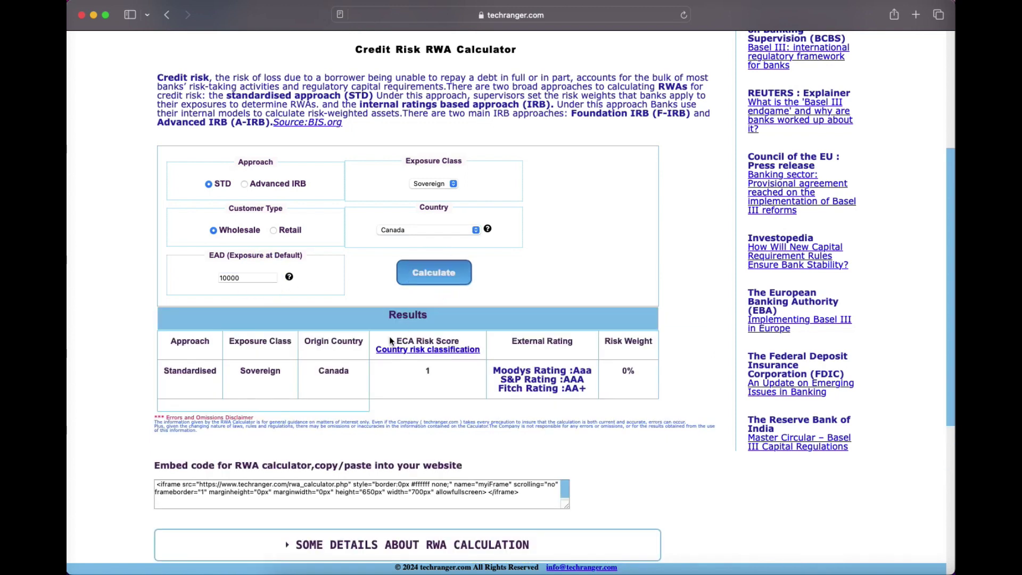
Examine the ECA risk score, the external agency ratings and the risk weight in the sovereign results
drag(395, 341, 458, 344)
click(463, 384)
drag(490, 367, 579, 392)
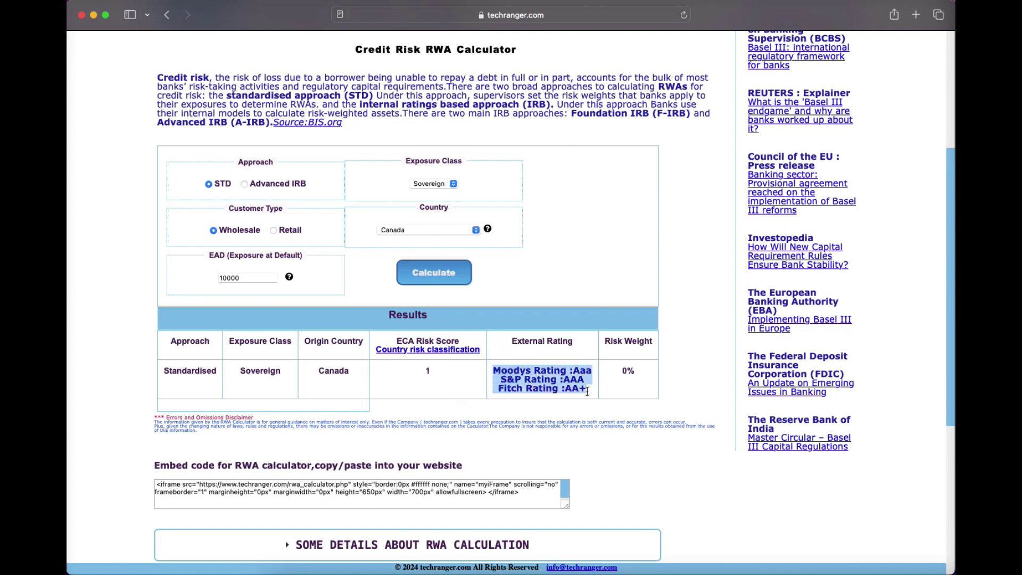
click(466, 382)
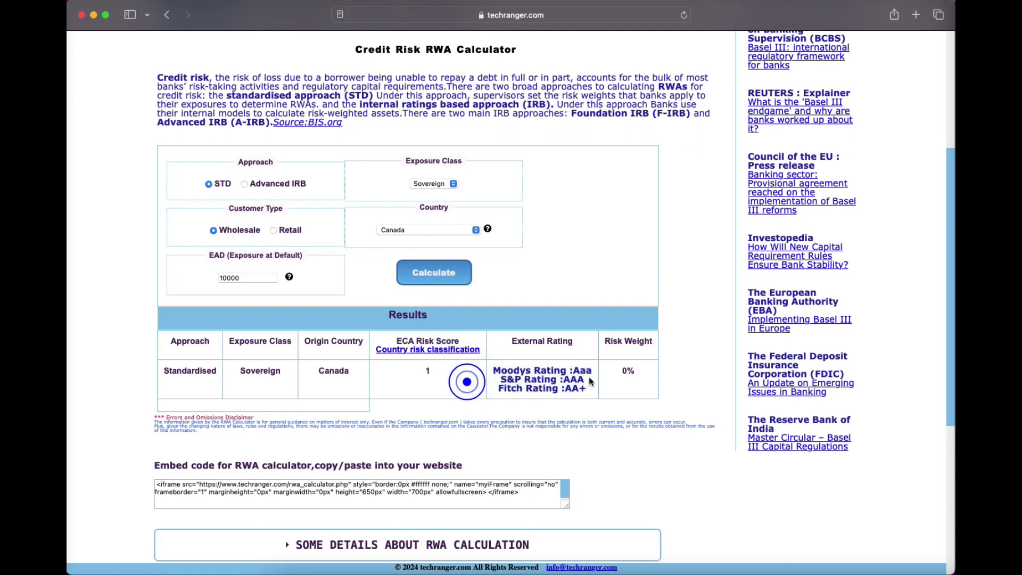
click(626, 373)
triple_click(506, 386)
click(466, 383)
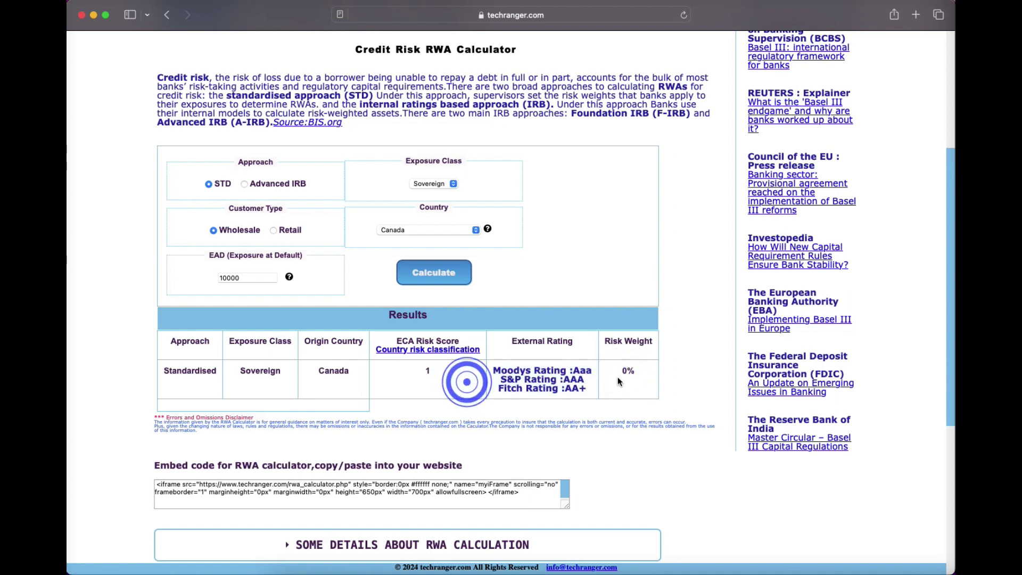
click(627, 372)
click(453, 374)
Open the linked OECD country risk classification page, skim its methodology and return to the RWA calculator
click(448, 350)
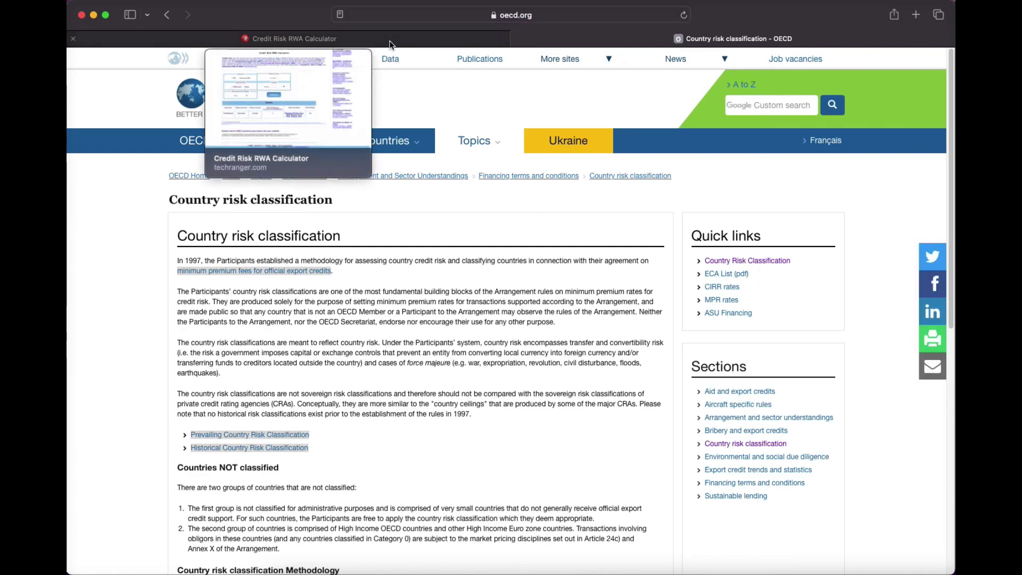
scroll(429, 300, down, 10)
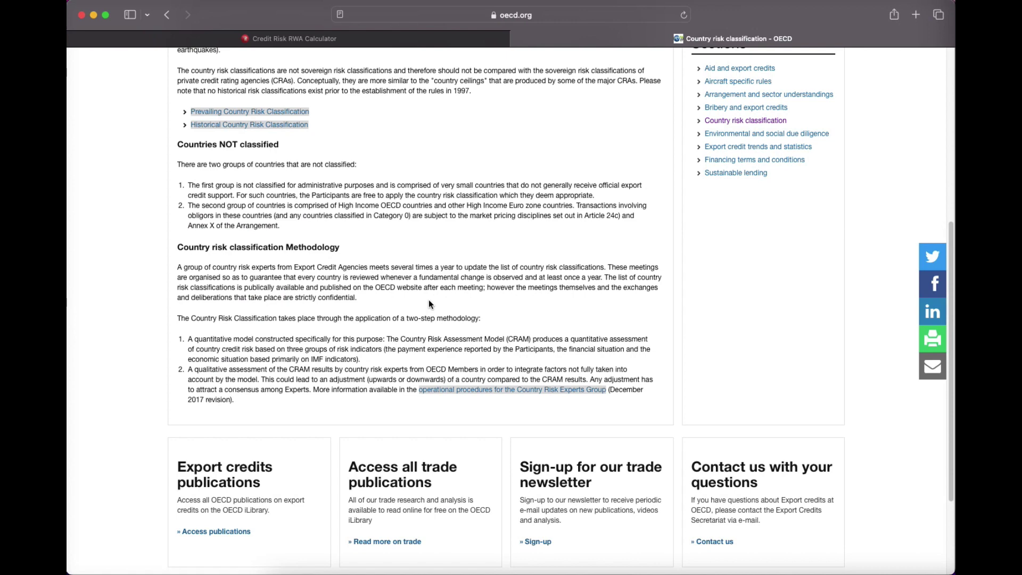
scroll(429, 299, up, 8)
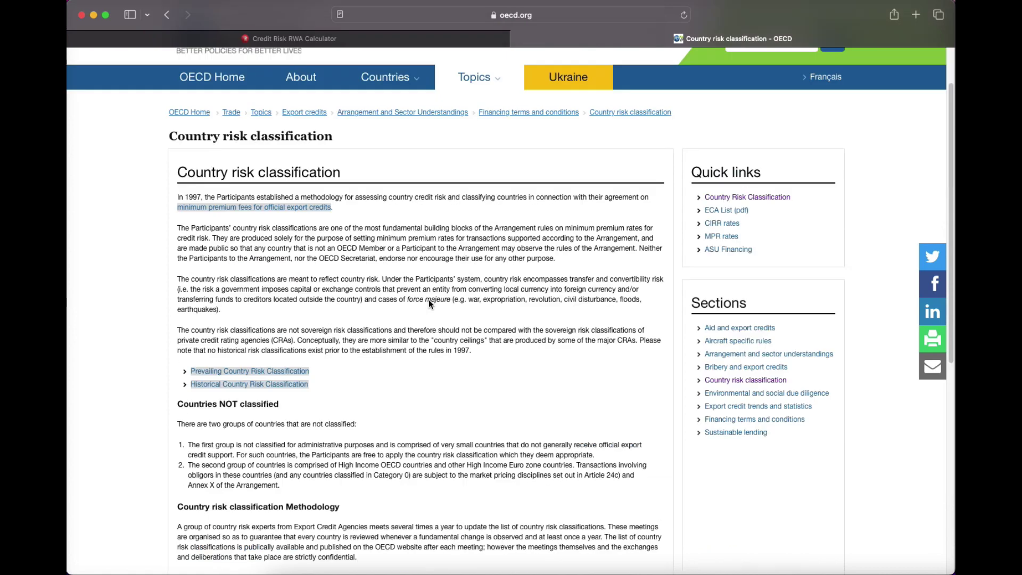
click(396, 44)
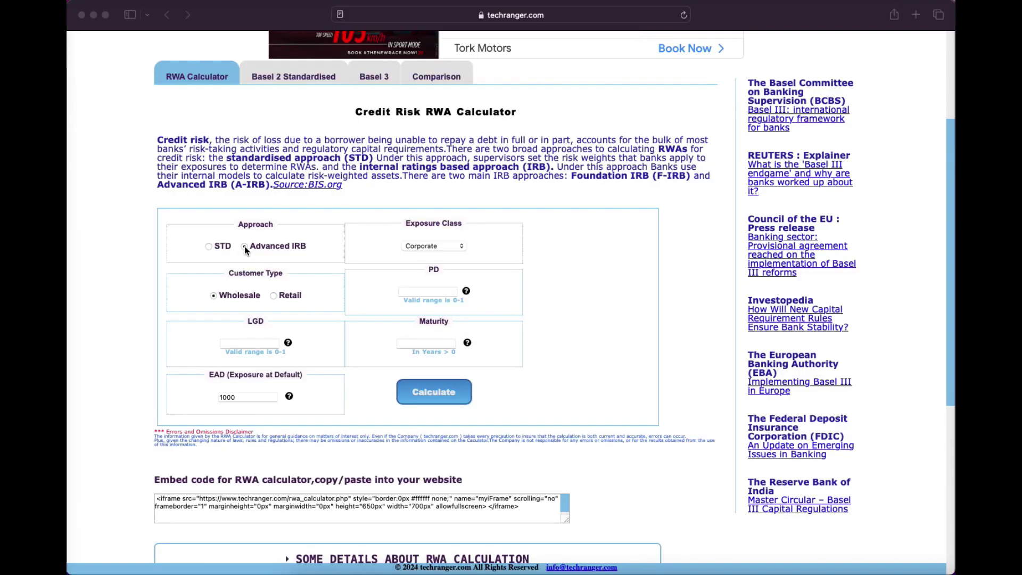
Set up an Advanced IRB calculation for a wholesale Corporate exposure with a PD of .013
click(244, 246)
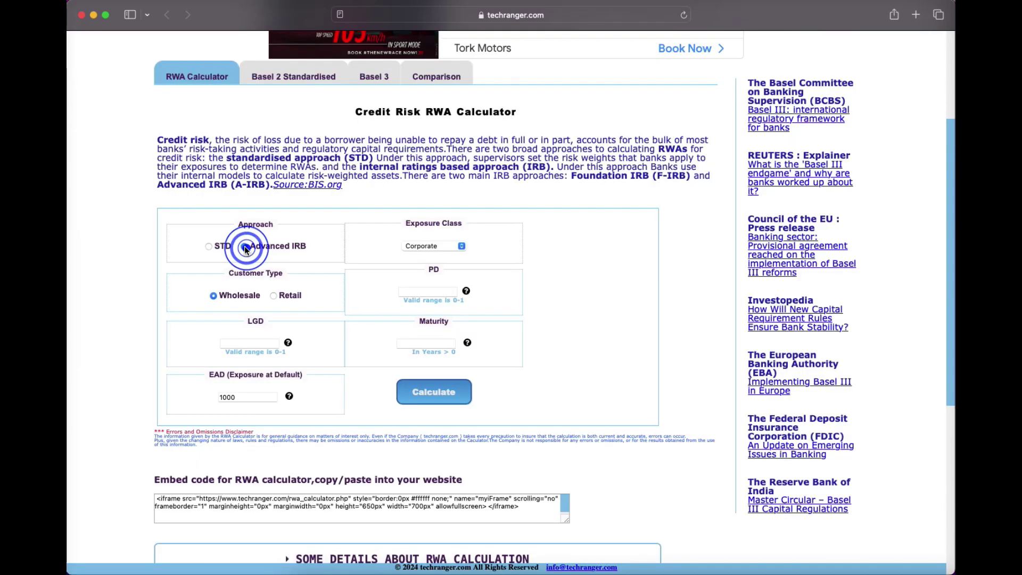
click(437, 247)
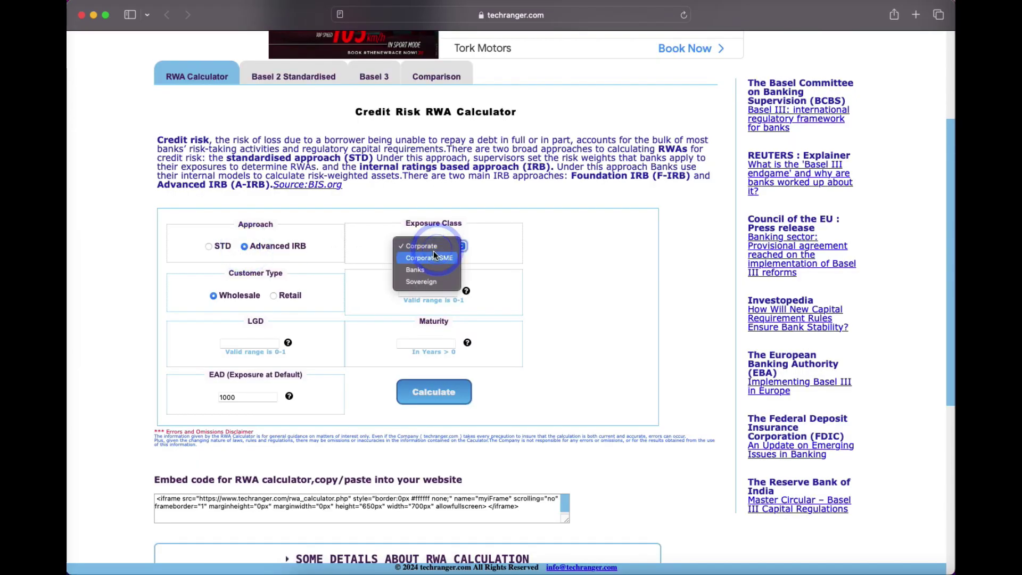
click(437, 248)
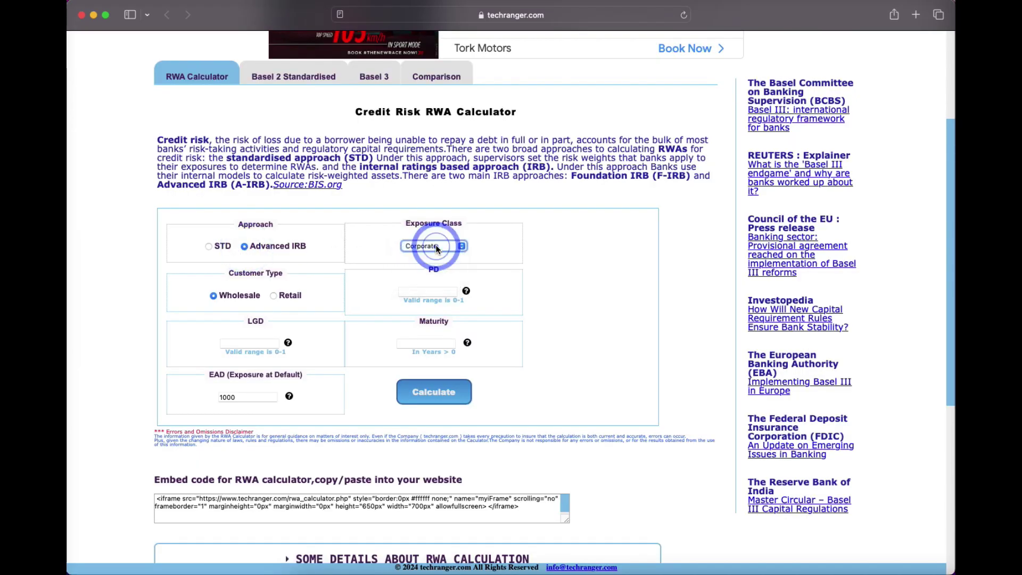
click(218, 298)
click(414, 294)
text(.013)
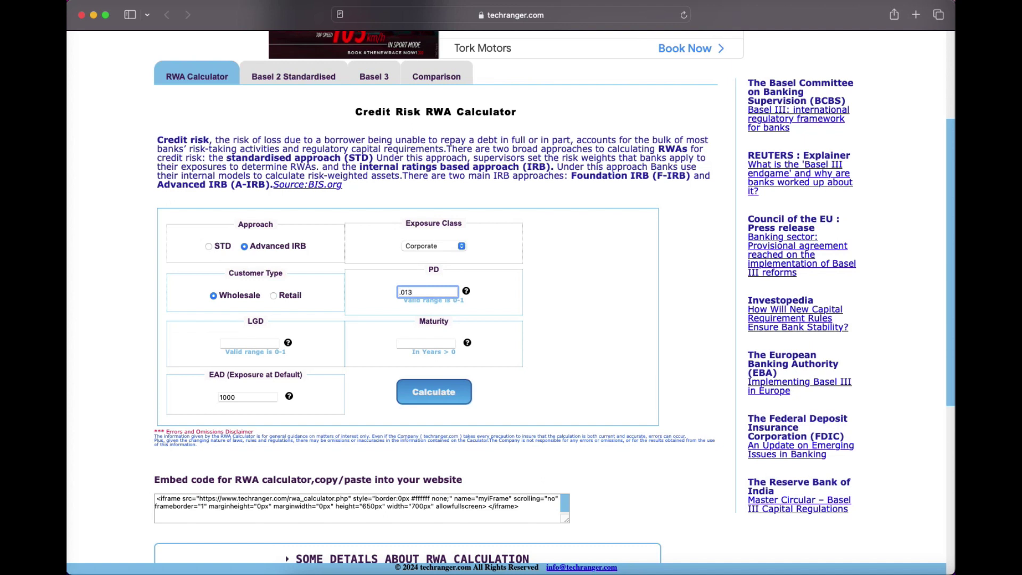
Calculate the corporate exposure's risk weight with an LGD of .35, a maturity of 2.5 years and an EAD of 10000
click(267, 341)
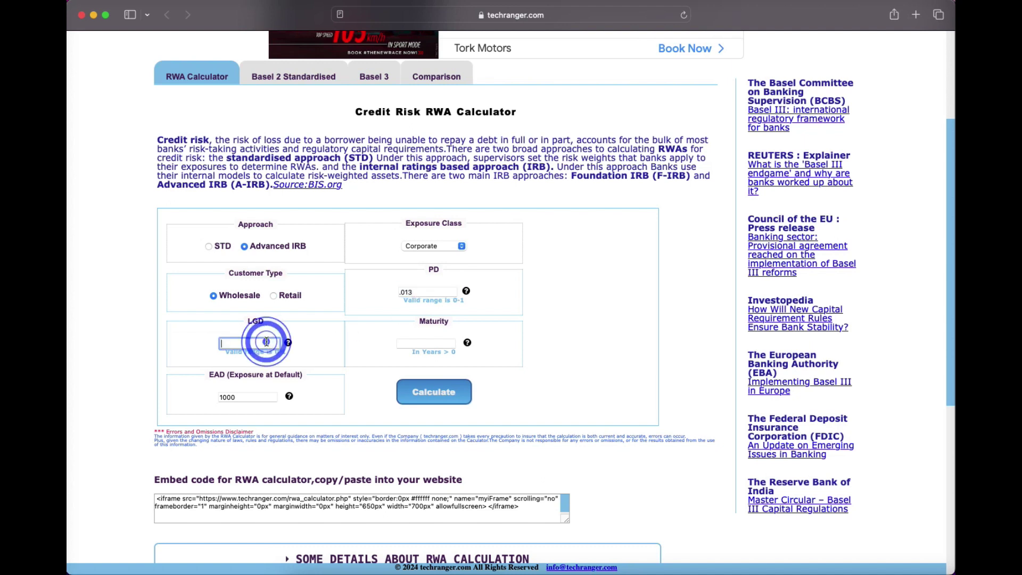
text(.35)
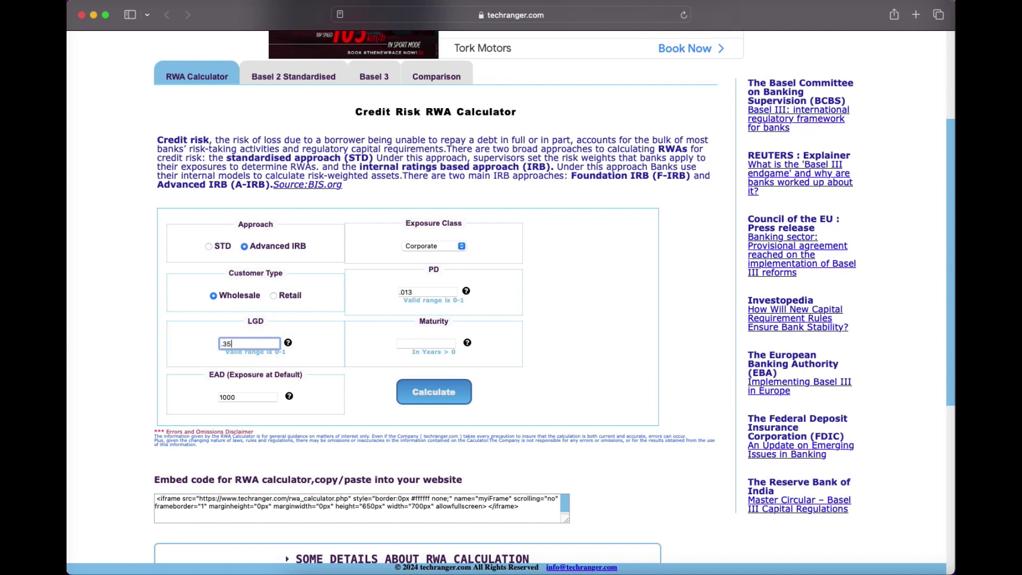
click(436, 345)
text(2.5)
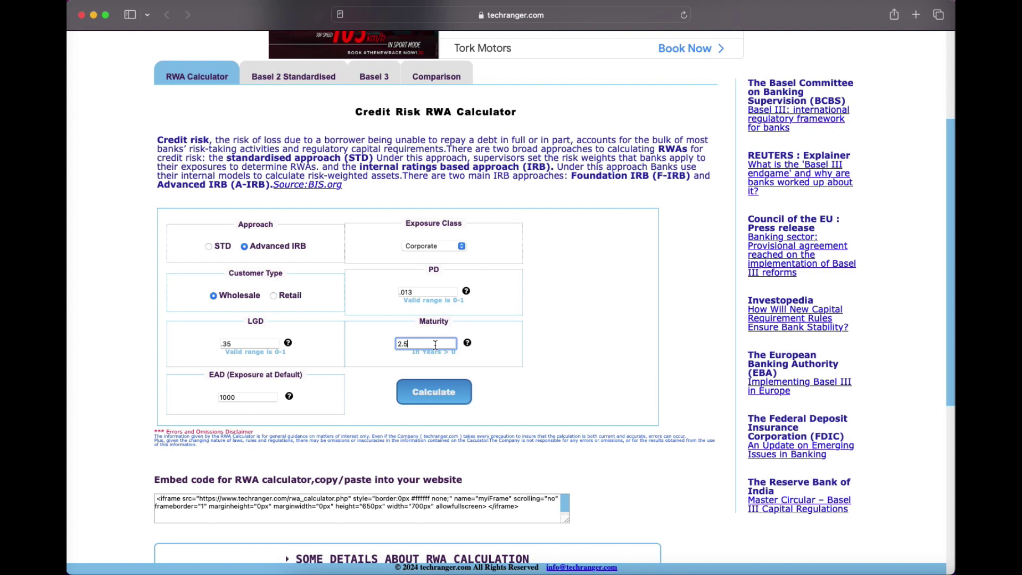
click(244, 399)
text(0)
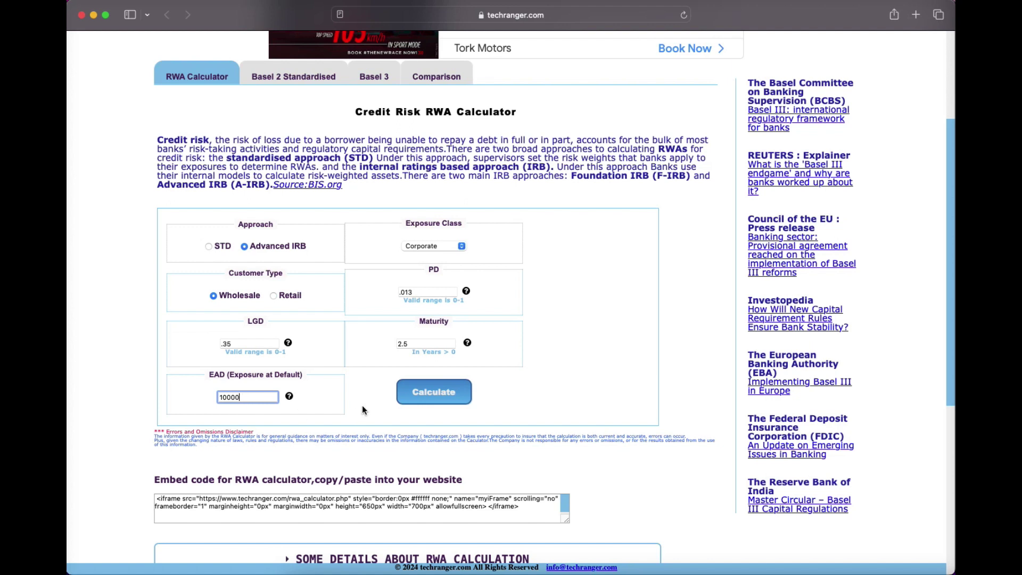
click(446, 394)
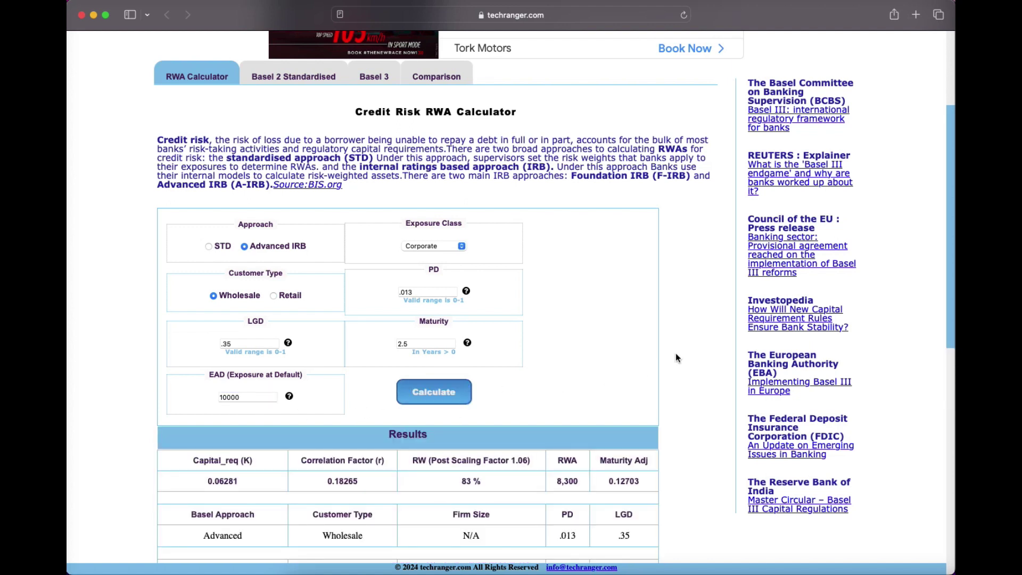
Examine the capital requirement, correlation factor and risk weight in the corporate Advanced IRB results
scroll(679, 356, down, 4)
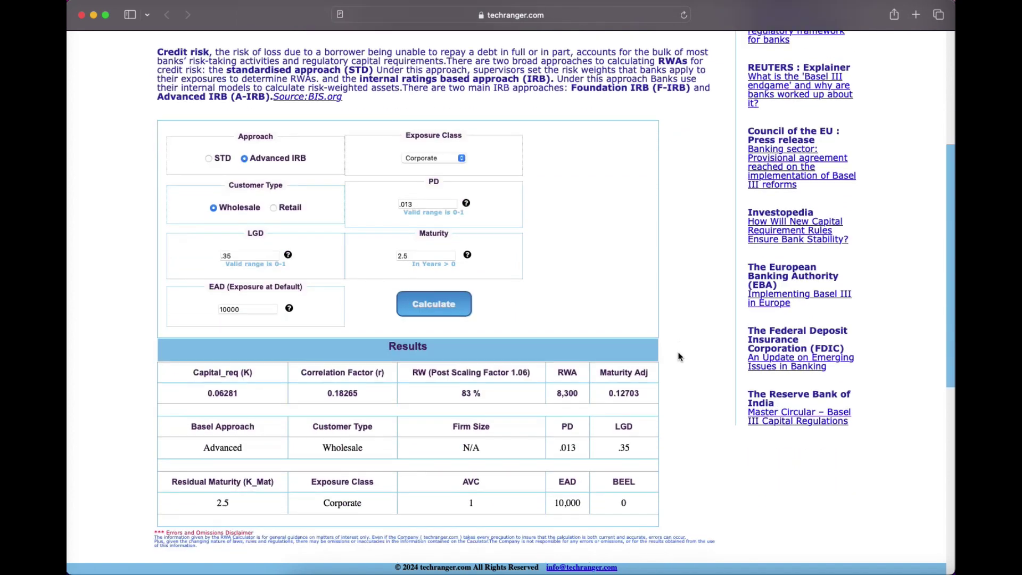
scroll(679, 357, down, 4)
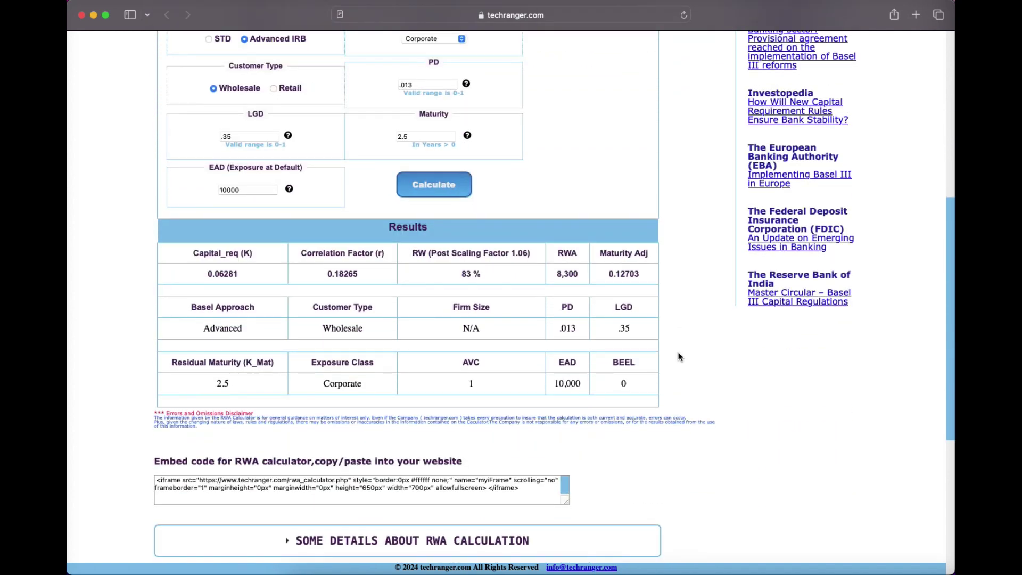
drag(244, 273, 211, 273)
click(365, 274)
drag(365, 275, 329, 276)
click(366, 276)
click(484, 278)
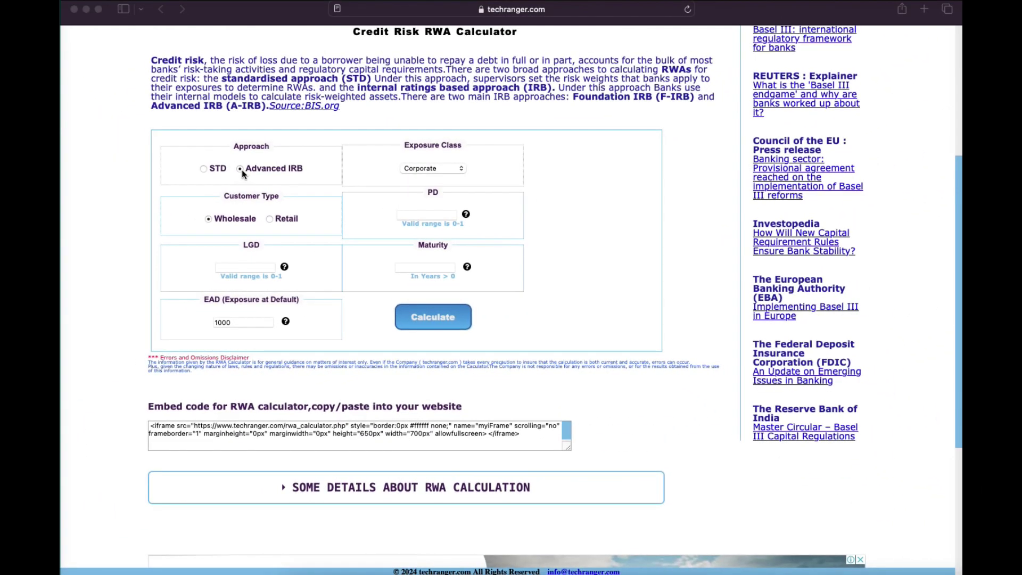
Set up an Advanced IRB calculation for a wholesale Banks exposure with a PD of .0012
click(239, 168)
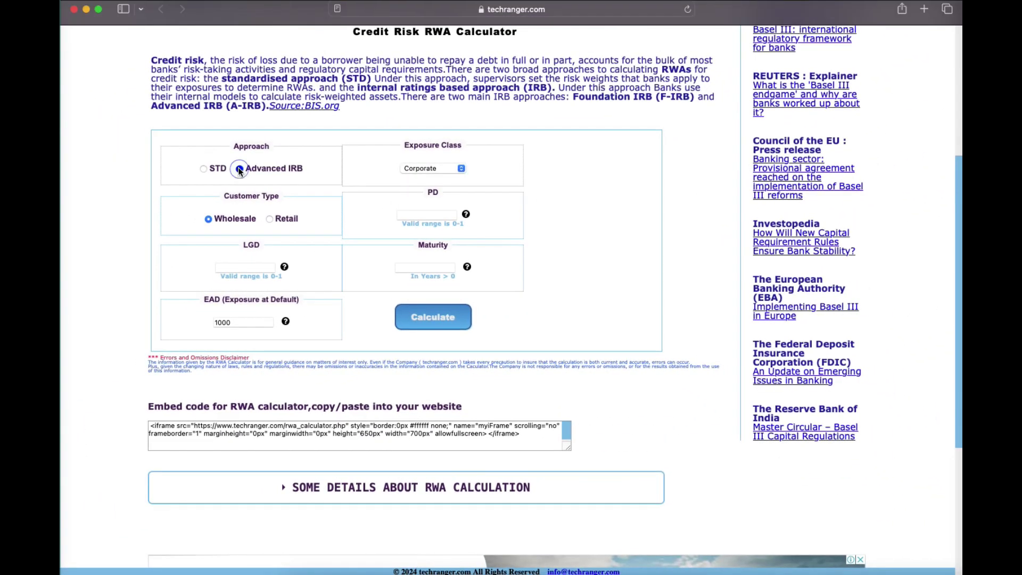
click(461, 169)
click(418, 195)
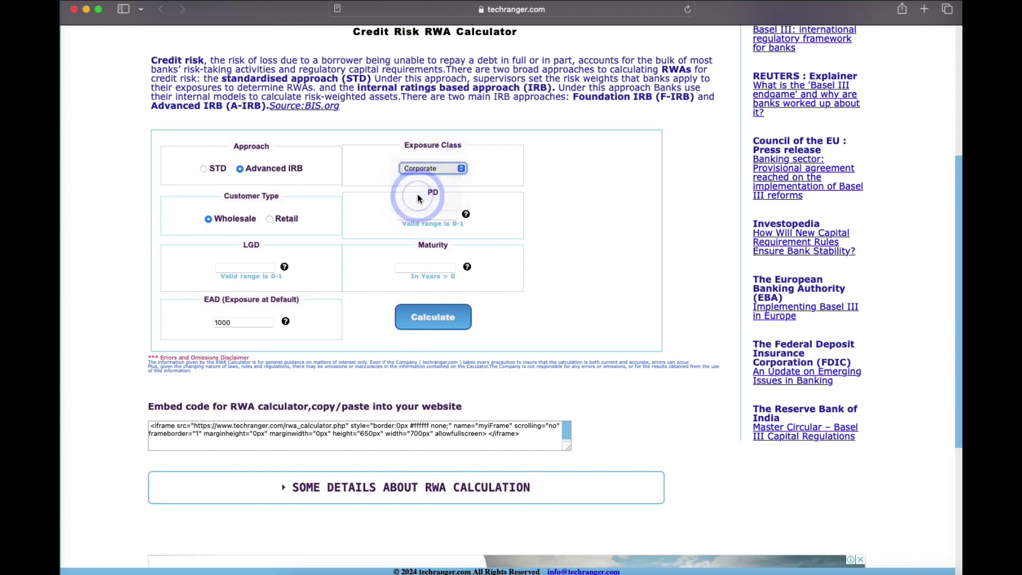
click(426, 214)
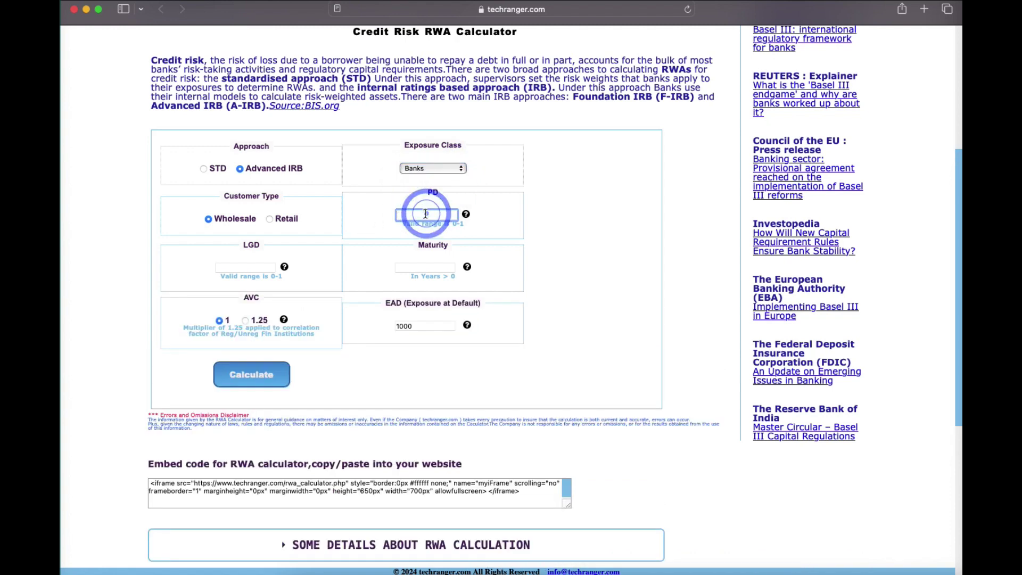
text(.0012)
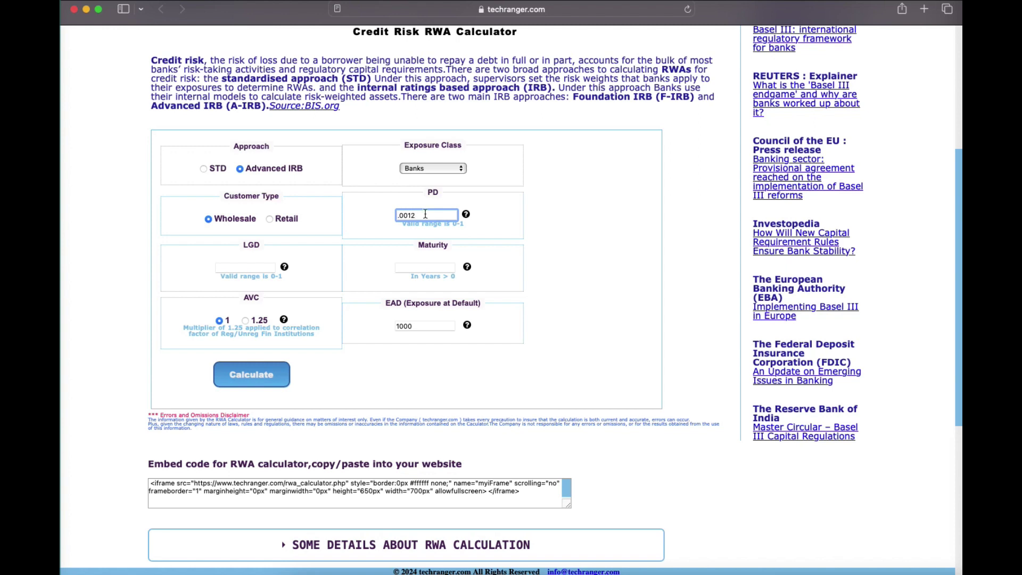
Set the bank exposure's LGD to .40 and its maturity to 5 years
click(259, 268)
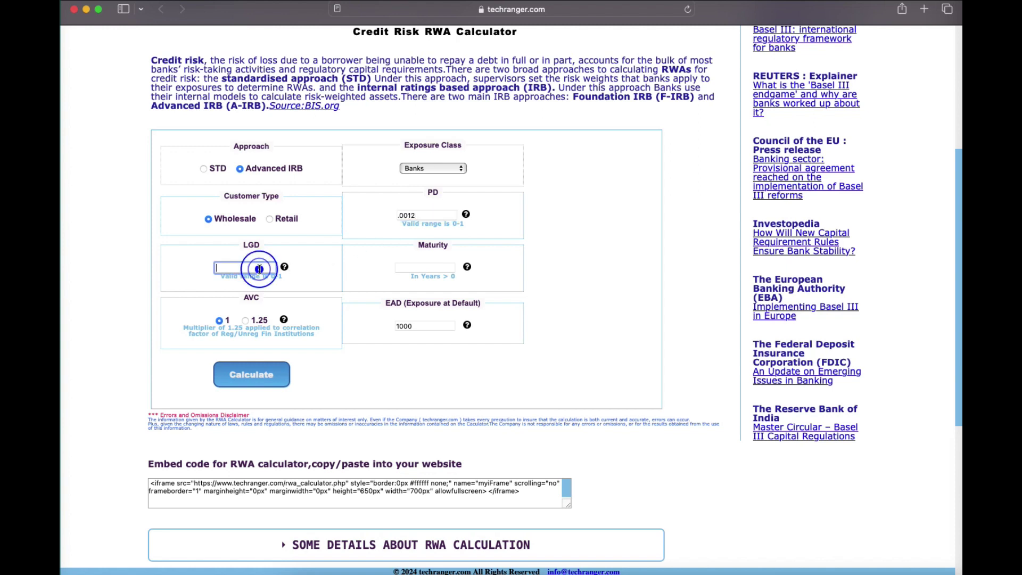
text(.40)
click(414, 268)
text(5)
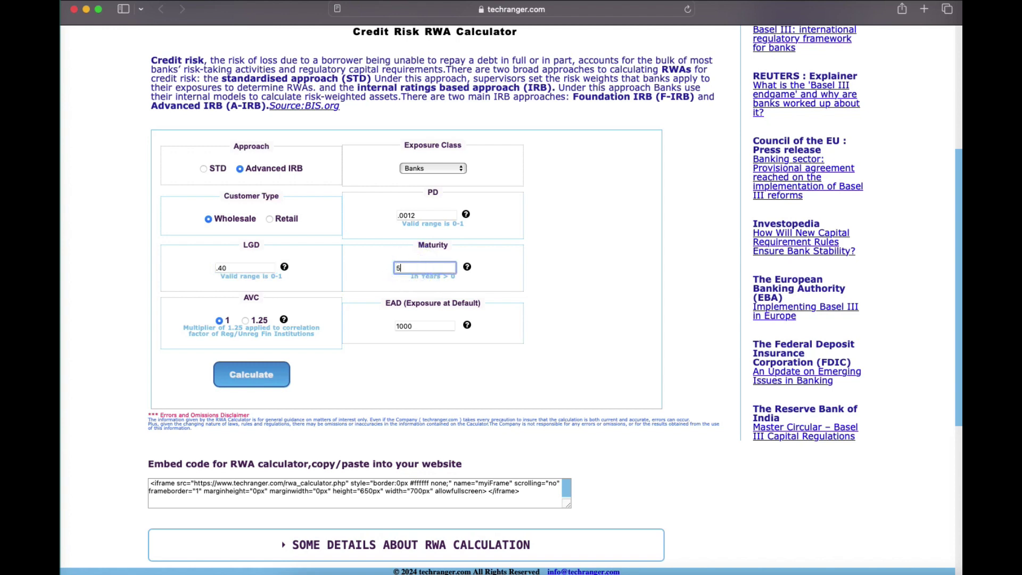
Apply the 1.25 AVC multiplier, set the EAD to 10000 and calculate the bank exposure's risk weight
click(244, 321)
click(425, 326)
text(0)
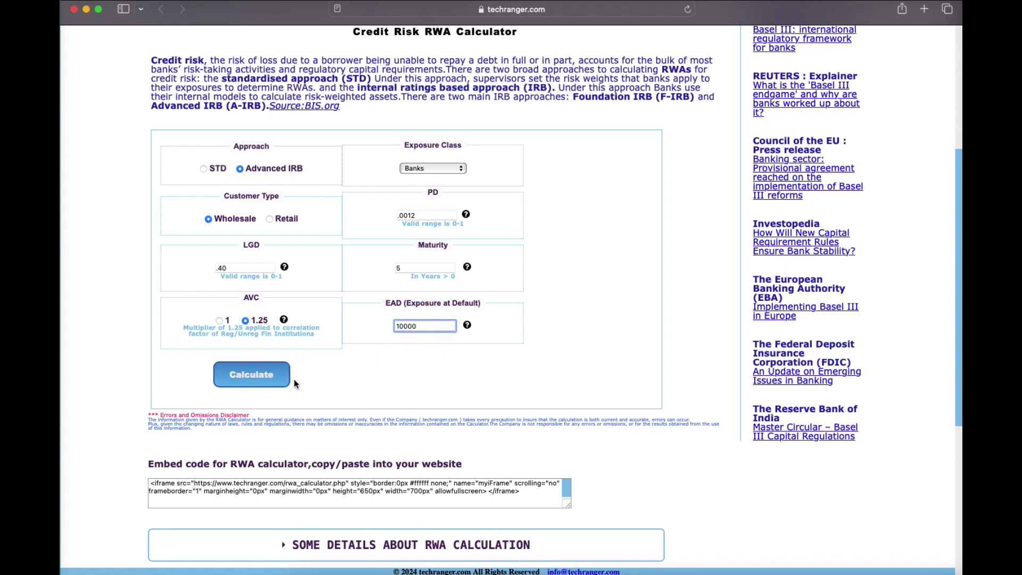
click(257, 378)
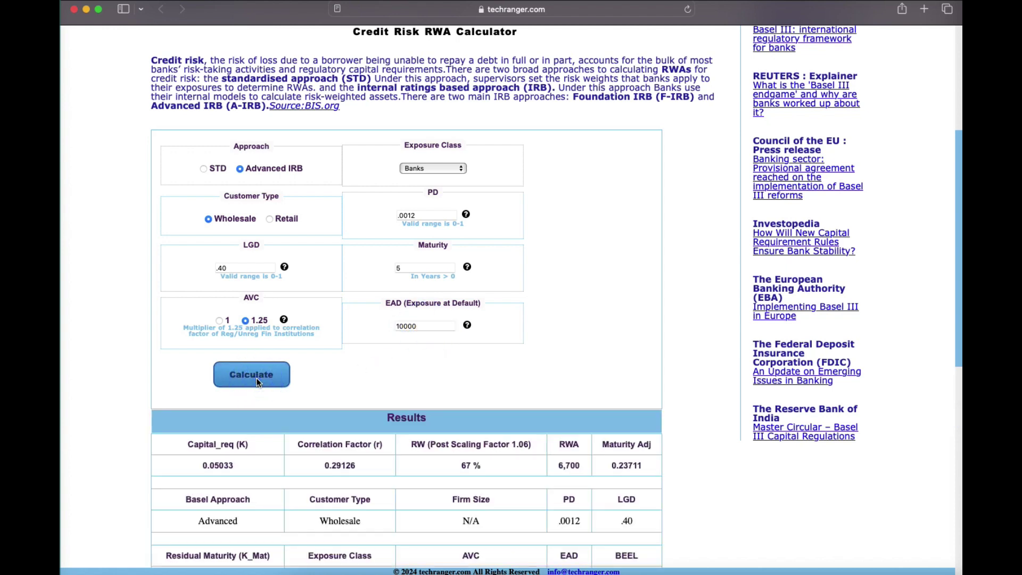
Examine the risk weight and the AVC value in the bank exposure's Advanced IRB results
scroll(572, 371, down, 5)
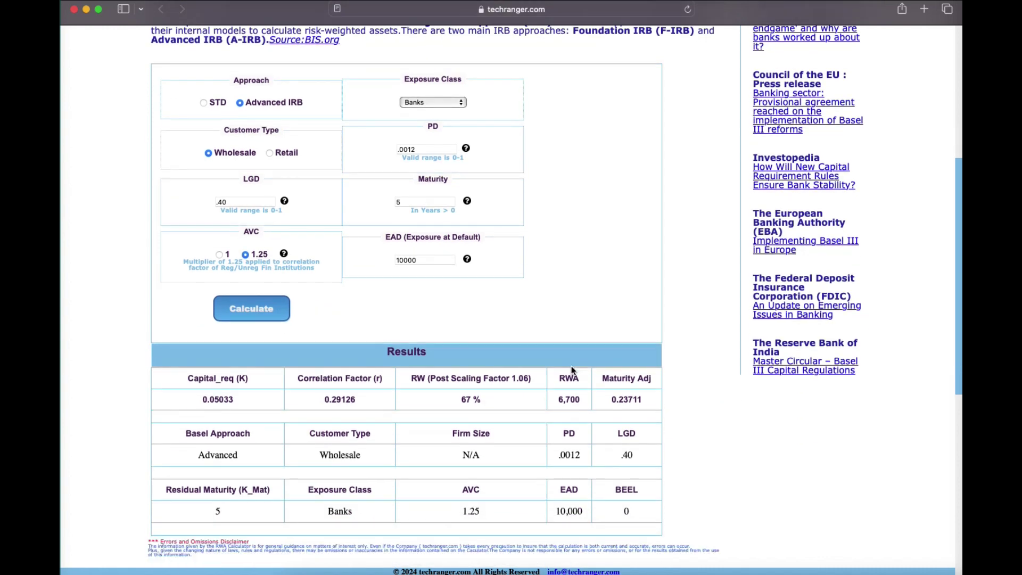
drag(462, 310, 482, 310)
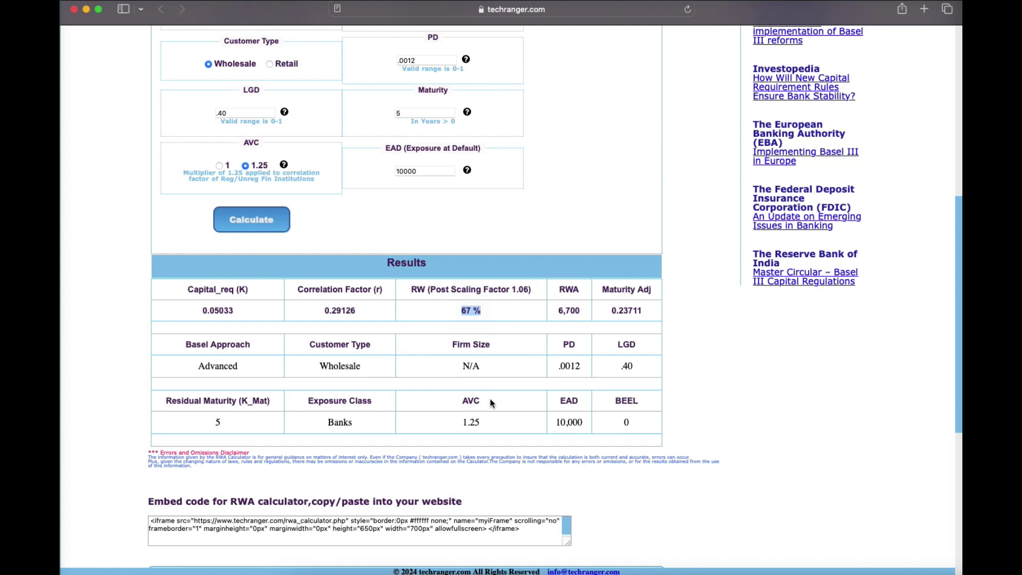
click(465, 422)
drag(465, 421, 480, 422)
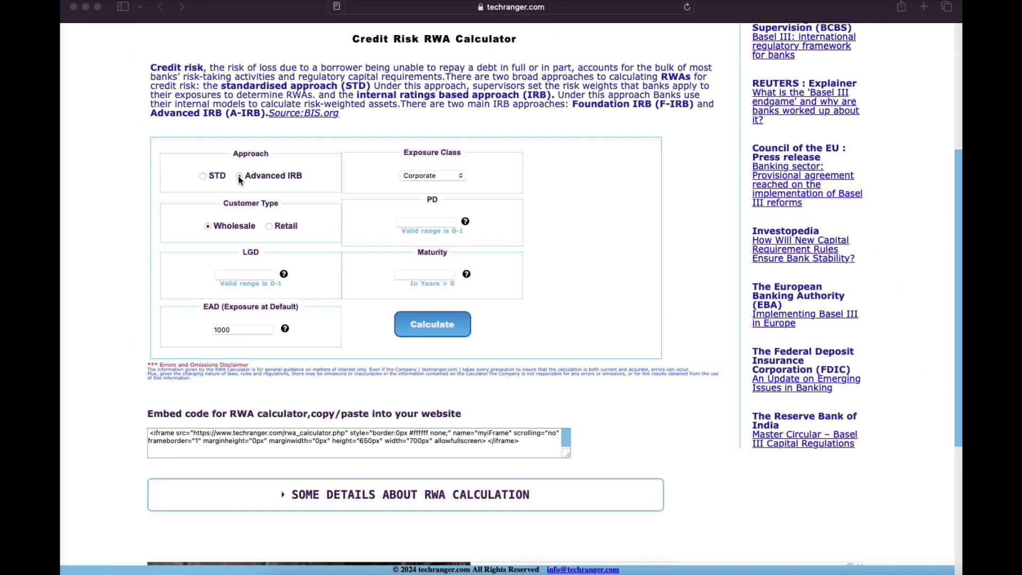
Set up an Advanced IRB calculation for a defaulted wholesale Corporate exposure with a PD of 1
click(238, 175)
click(434, 176)
click(435, 177)
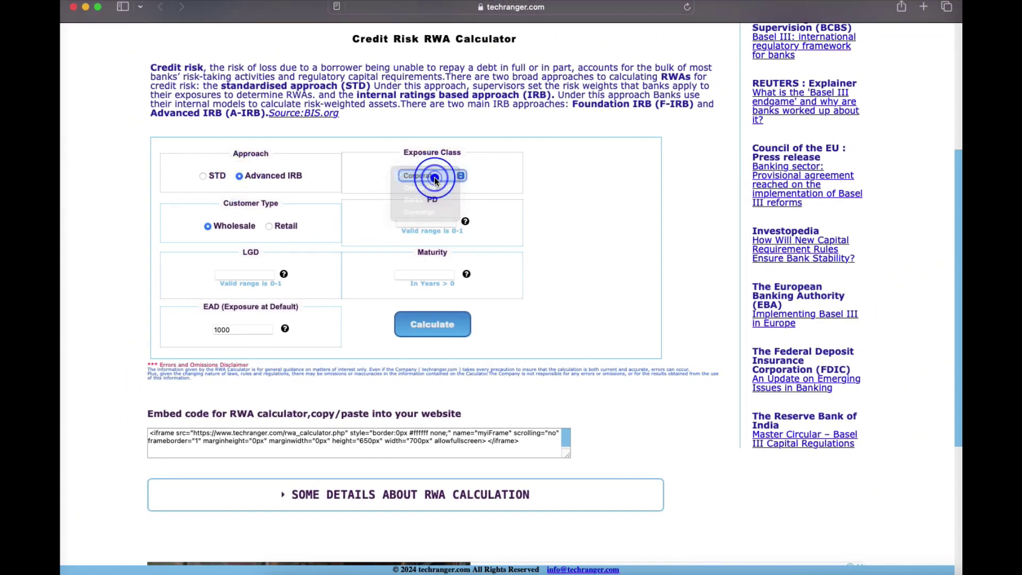
click(209, 226)
click(427, 222)
text(1)
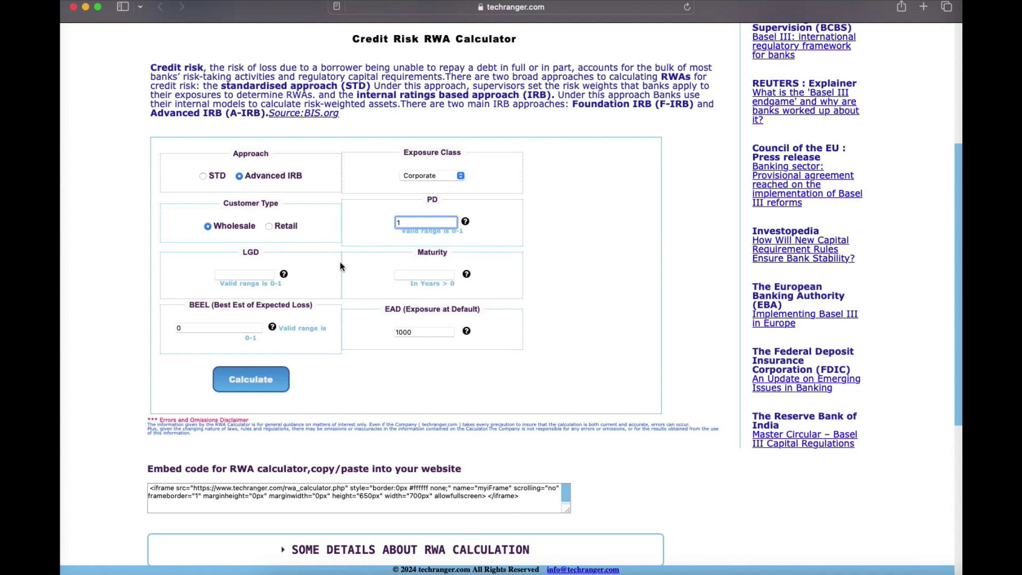
Set the defaulted exposure's LGD to .45 and its maturity to 2.5 years
click(262, 274)
text(.45)
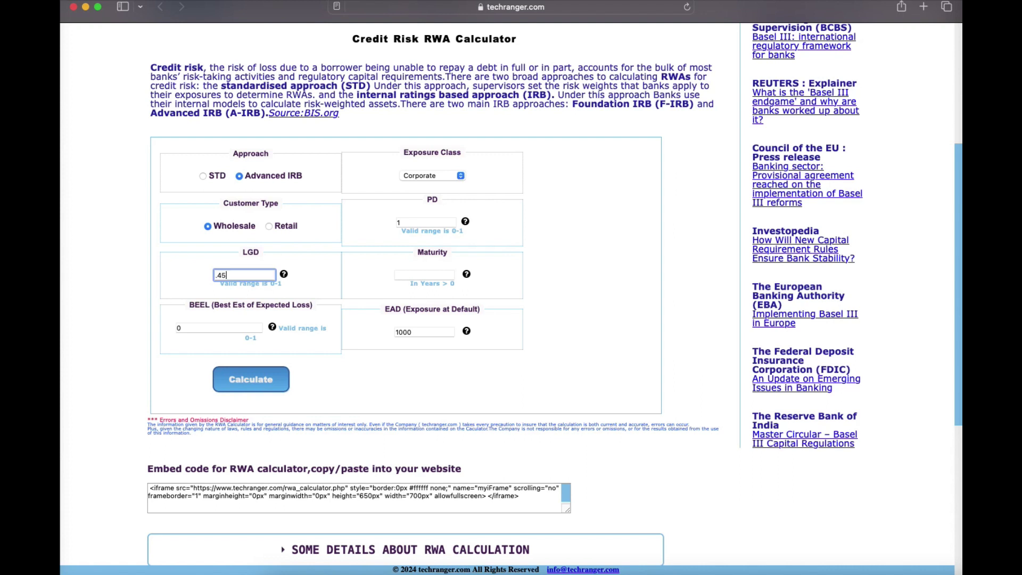
click(416, 274)
text(2.5)
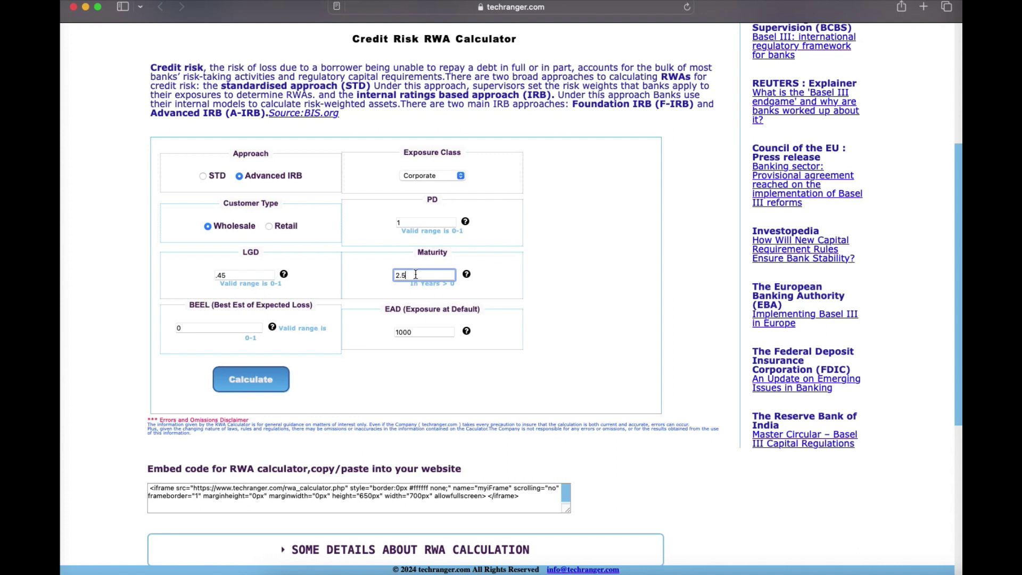
Set the best estimate of expected loss (BEEL) to .50, calculate the defaulted exposure's risk weight and review the results
click(207, 328)
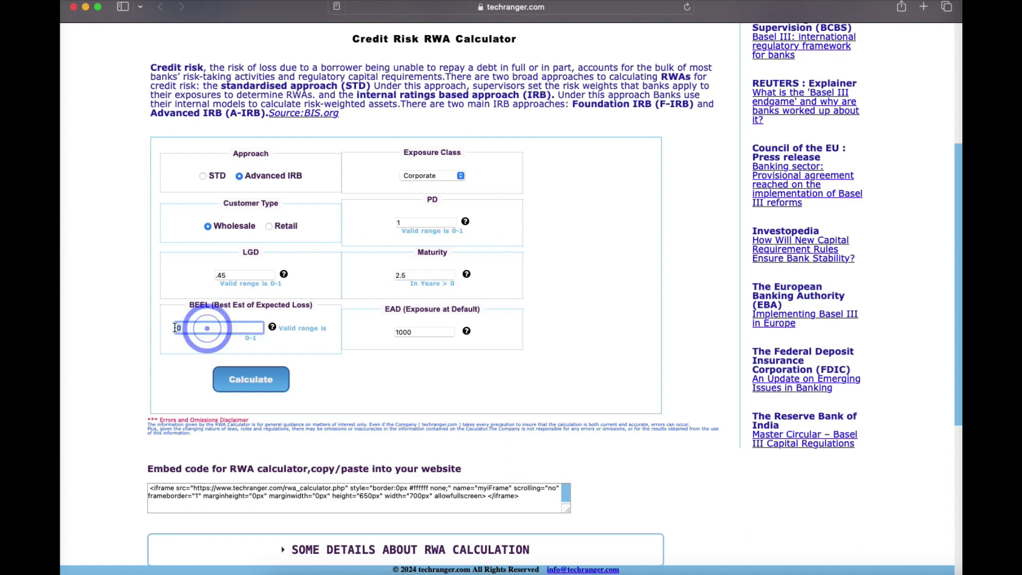
key(BackSpace)
text(.5)
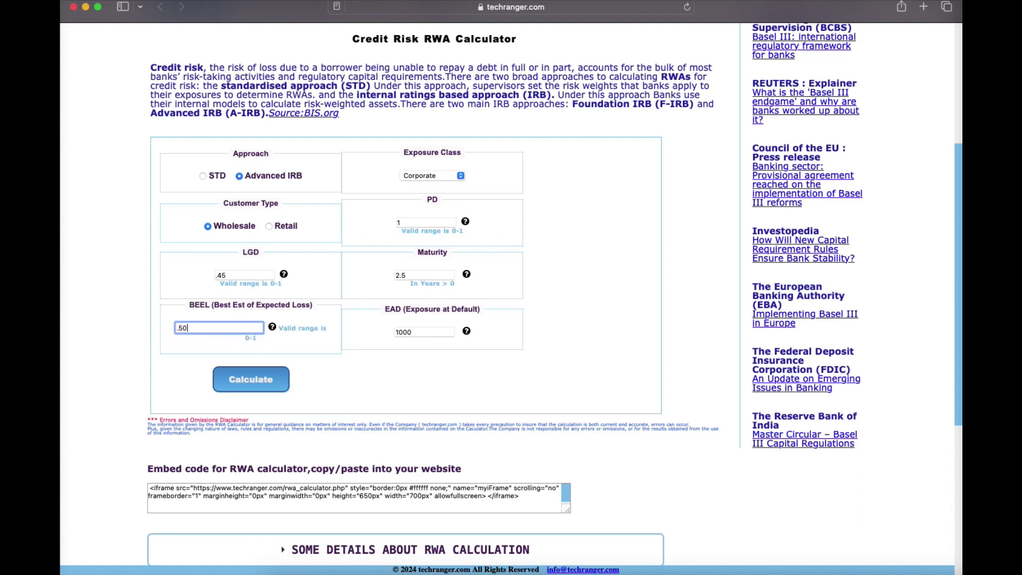
click(435, 332)
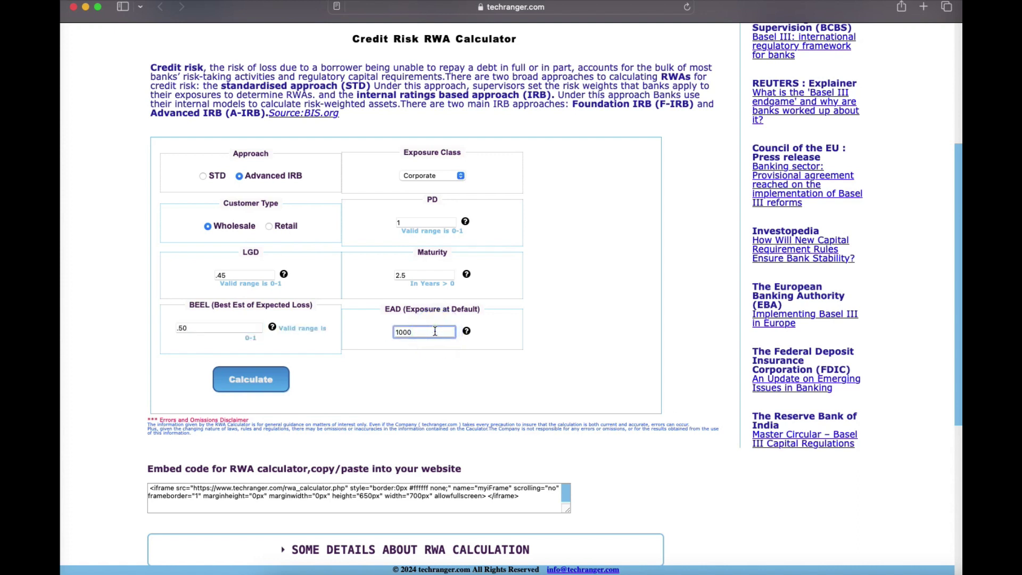
click(281, 380)
scroll(281, 384, down, 5)
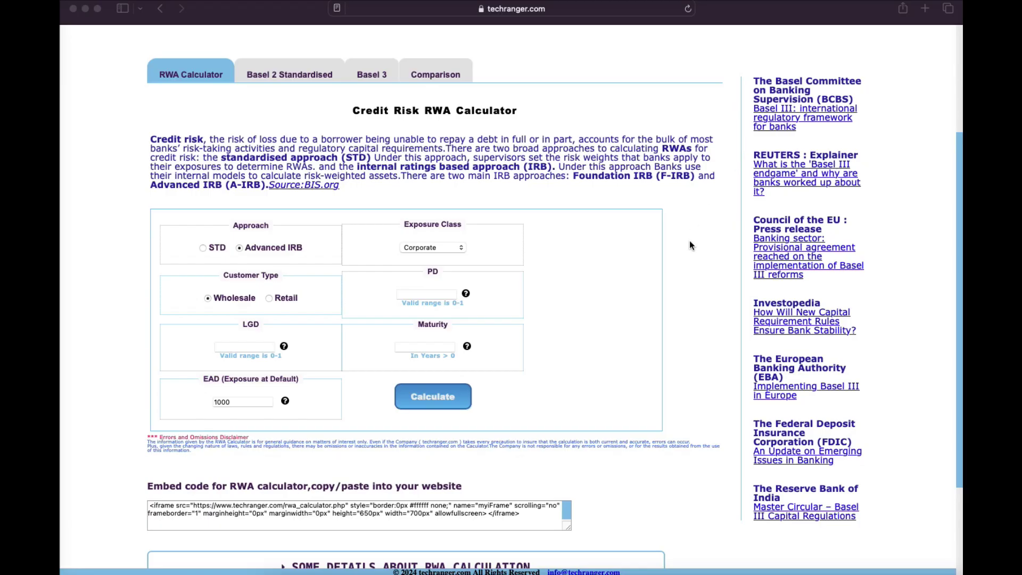
Expand the details about RWA calculation and read the definitions and formulas for non-defaulted and defaulted exposures
click(689, 240)
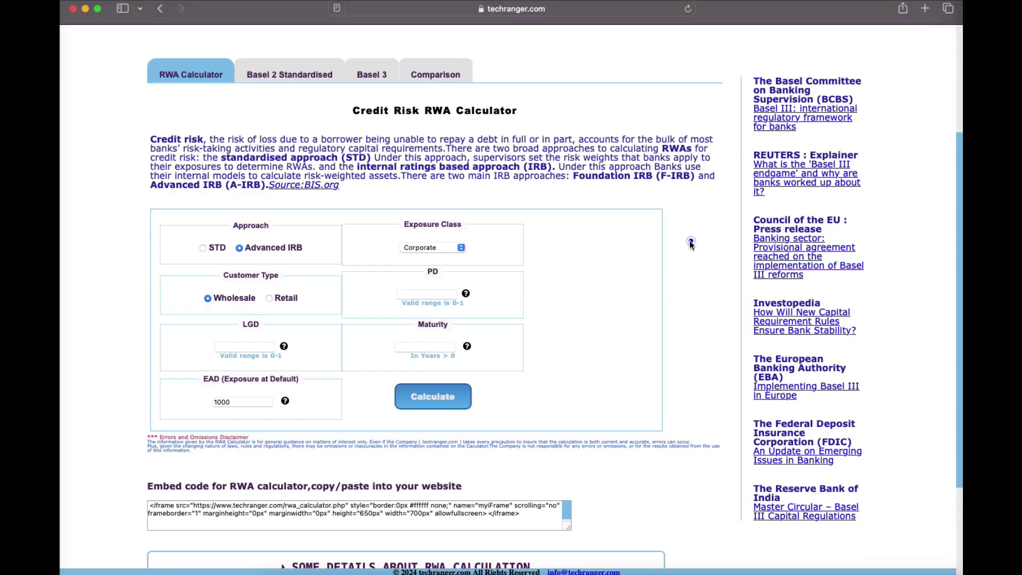
scroll(961, 156, down, 5)
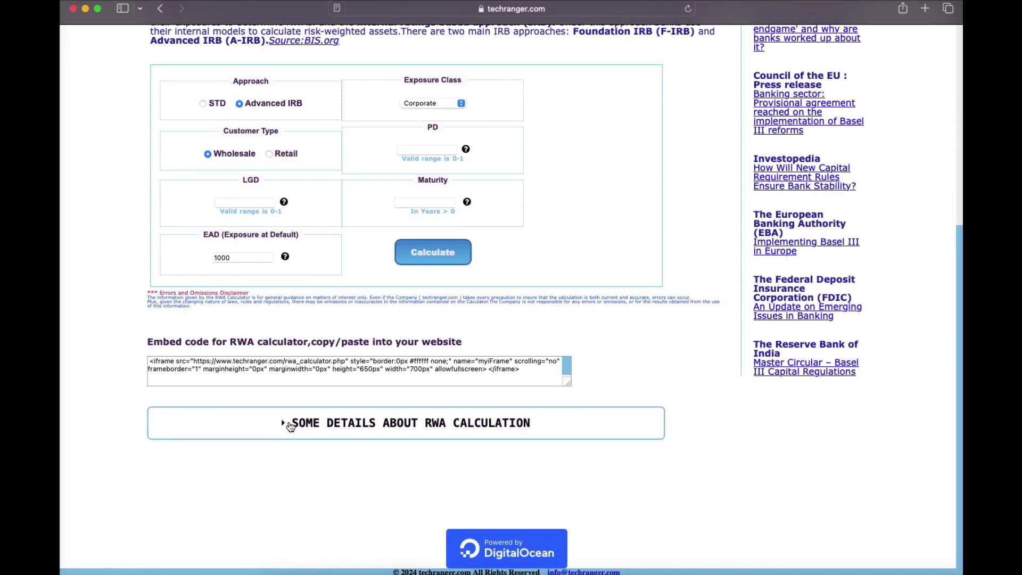
click(286, 426)
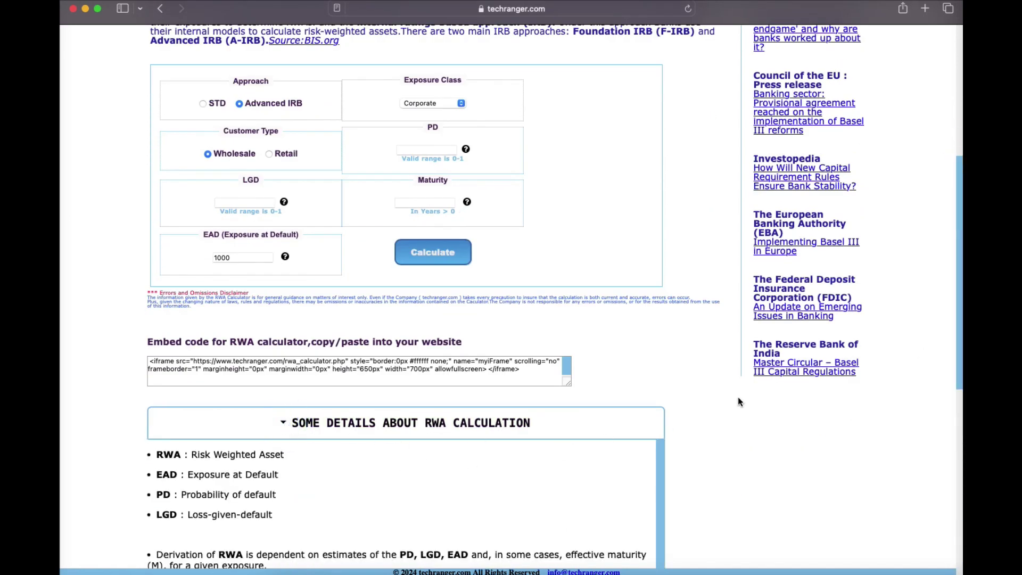
scroll(956, 284, down, 8)
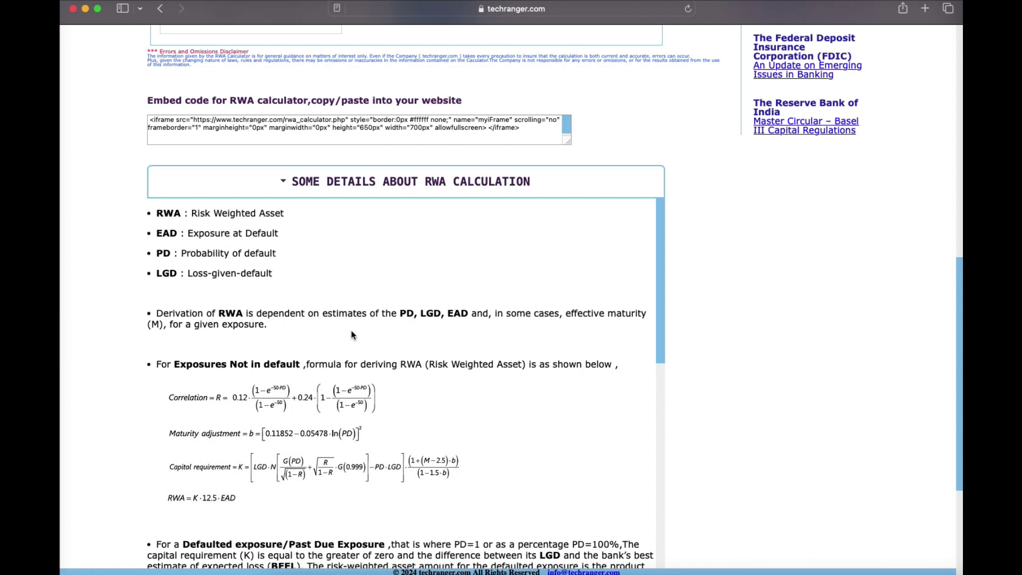
Read the remaining RWA calculation details on defaulted exposures, Asset Value Correlation, the firm-size adjustment and the retail exposure formulas
scroll(350, 330, down, 1)
scroll(350, 330, down, 6)
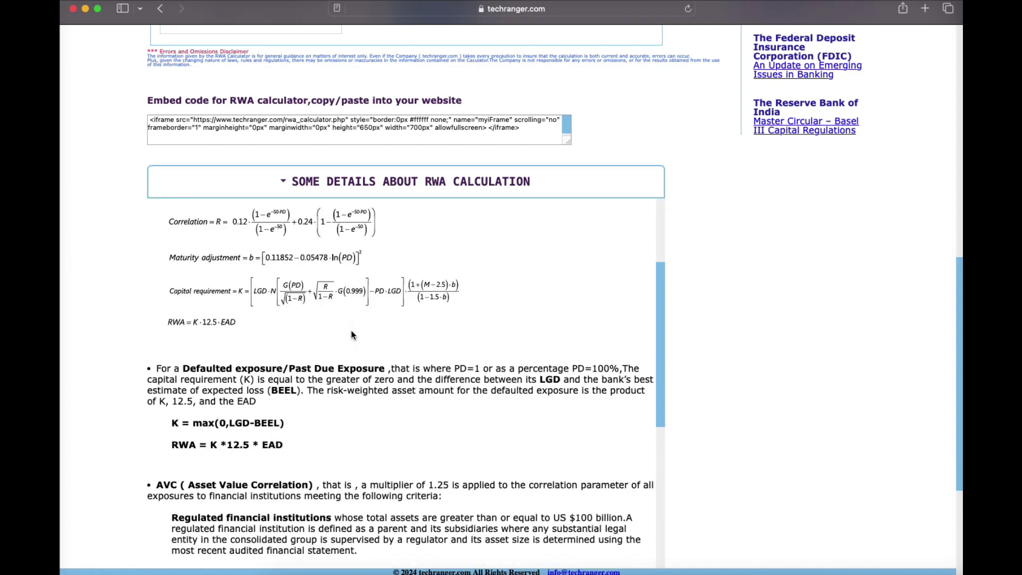
scroll(350, 333, down, 4)
scroll(351, 333, down, 5)
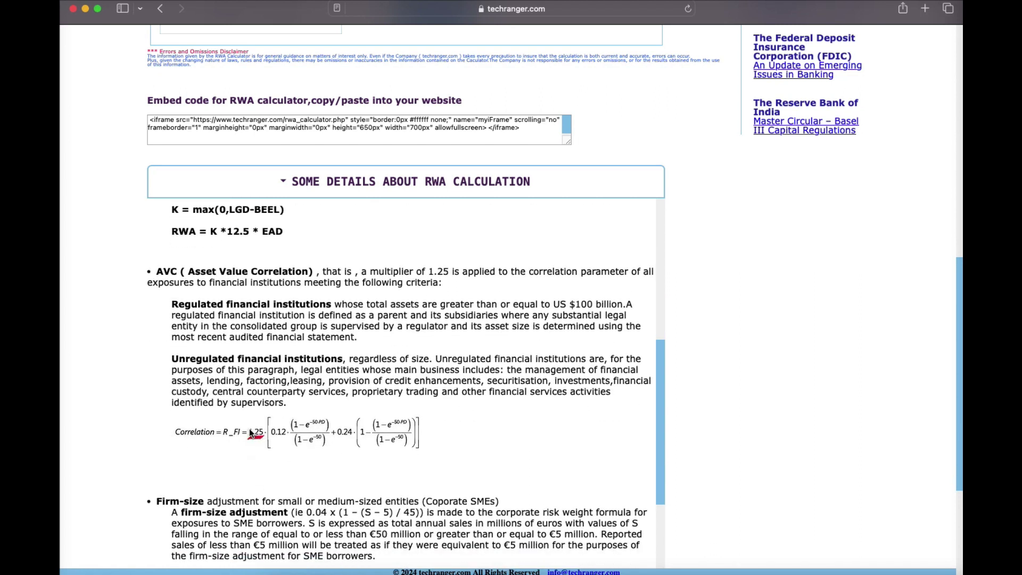
scroll(249, 428, down, 10)
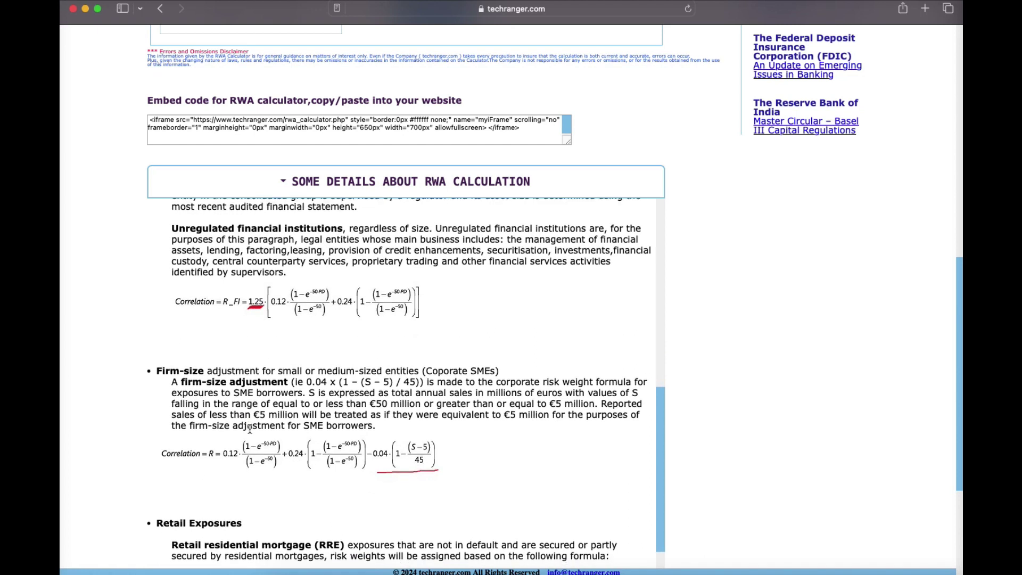
scroll(249, 432, down, 5)
scroll(249, 432, down, 5)
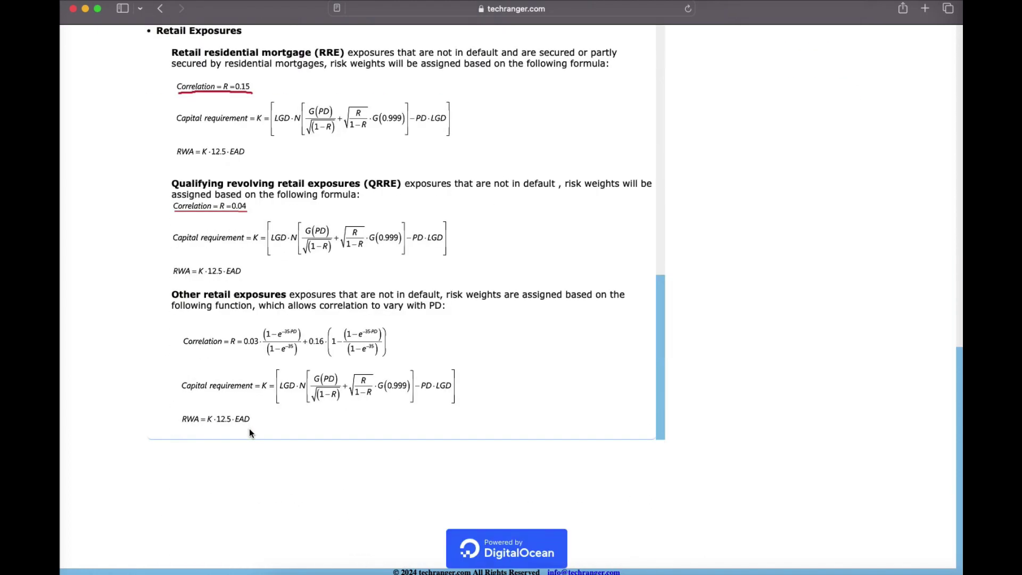
Collapse the details about RWA calculation and return to the start of the calculator page
scroll(249, 433, up, 20)
scroll(250, 433, up, 20)
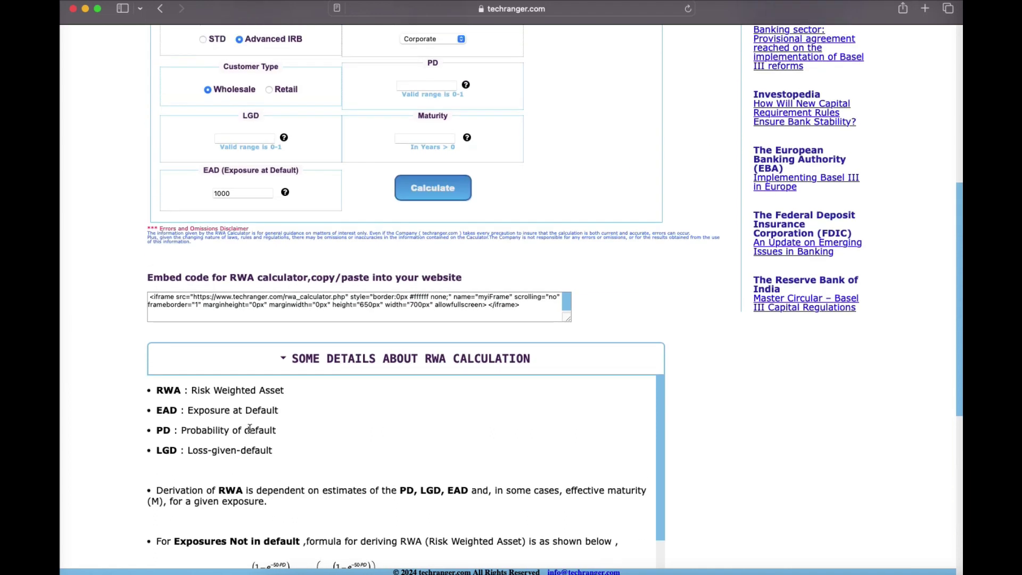
click(284, 358)
scroll(285, 356, up, 6)
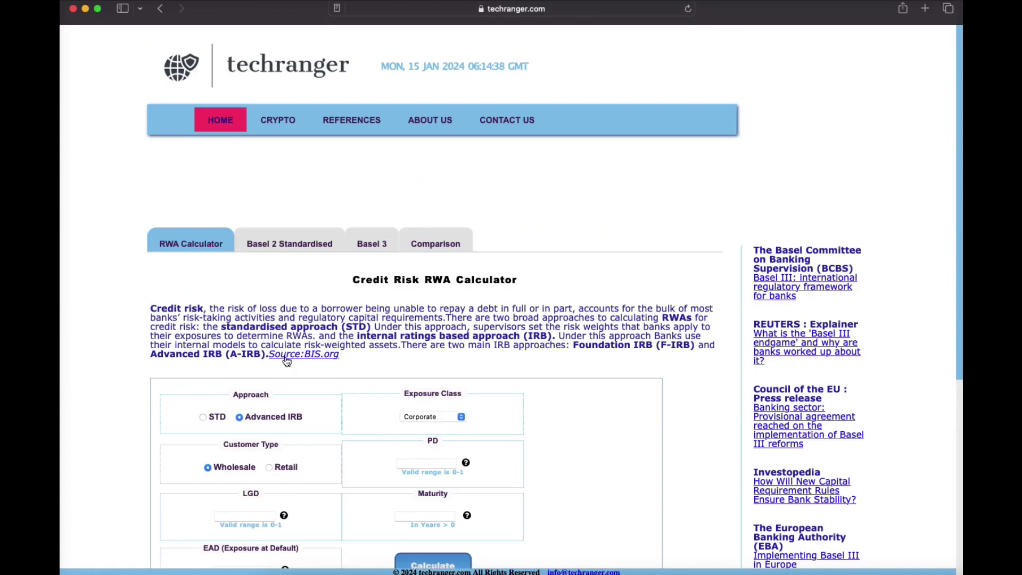
Open the site's References page and examine the listed BIS, Basel Committee and Wikipedia sources
click(353, 119)
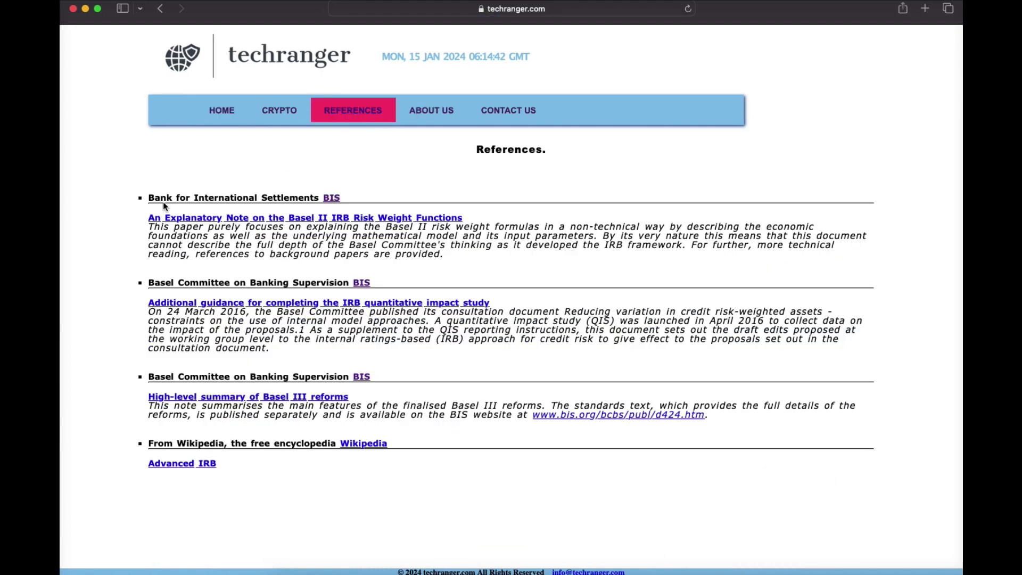
drag(110, 166, 108, 482)
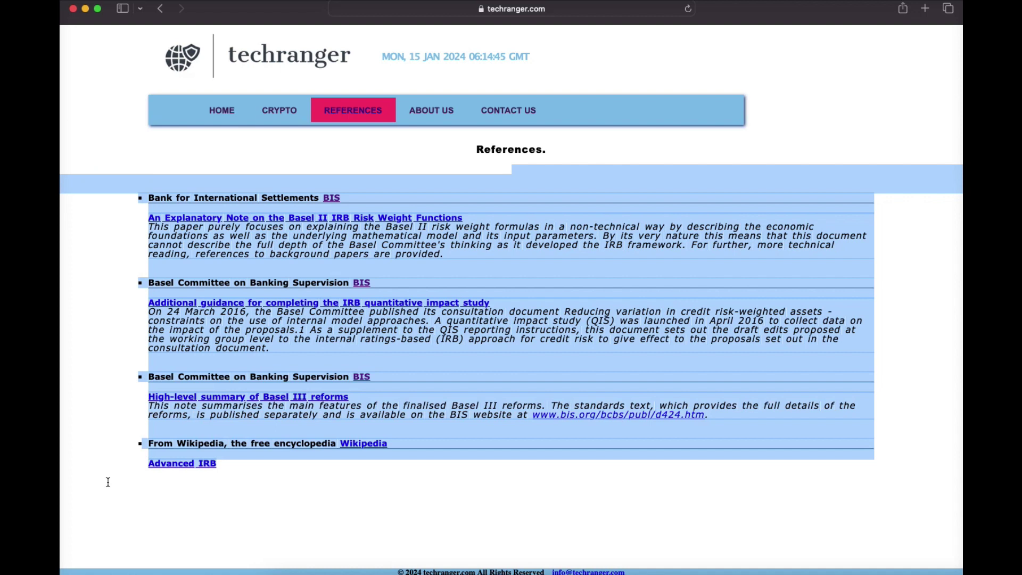
click(88, 400)
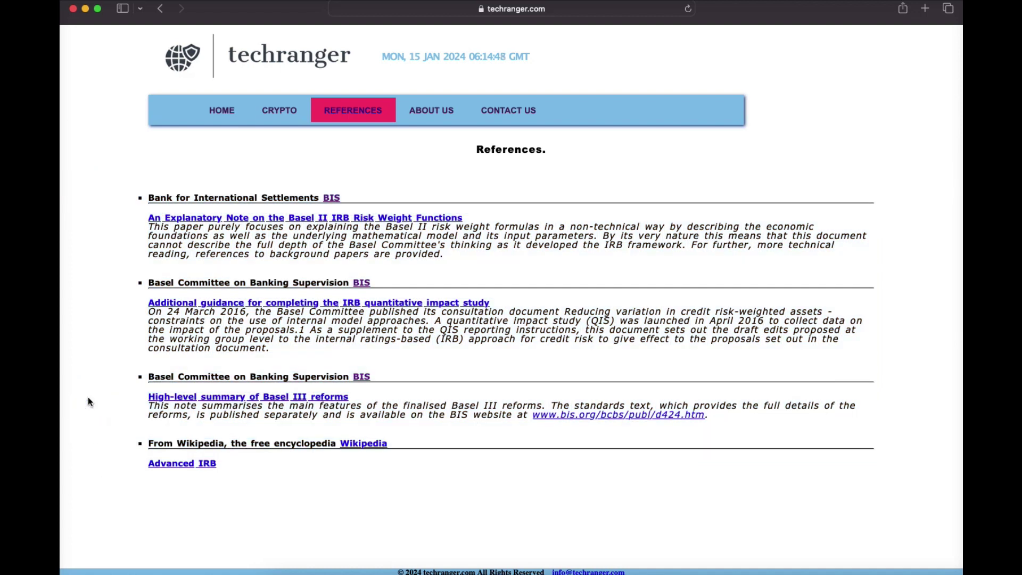
Return to the home page and look up the Basel 3 risk weights for Covered Bonds
click(224, 113)
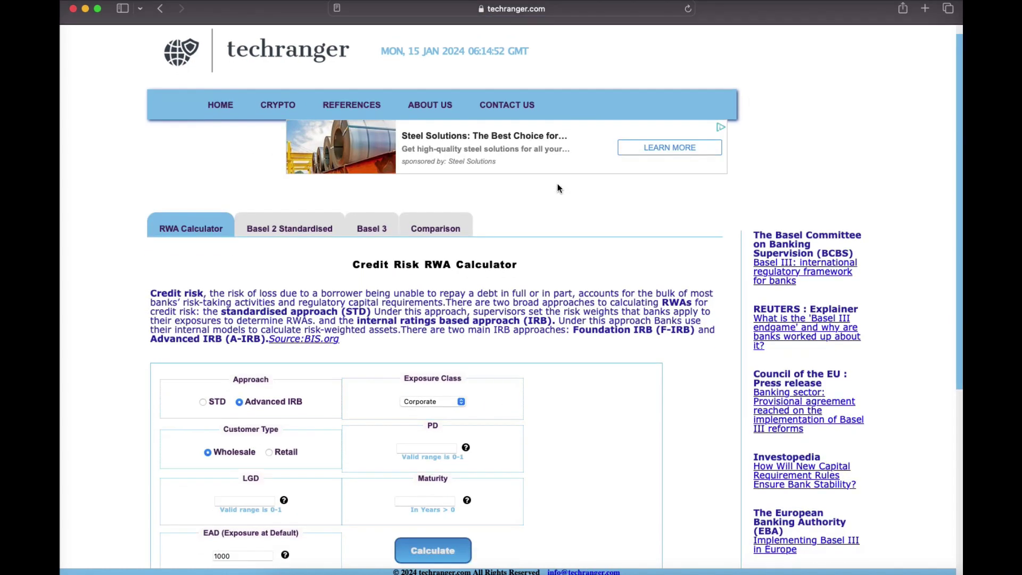
scroll(558, 188, down, 2)
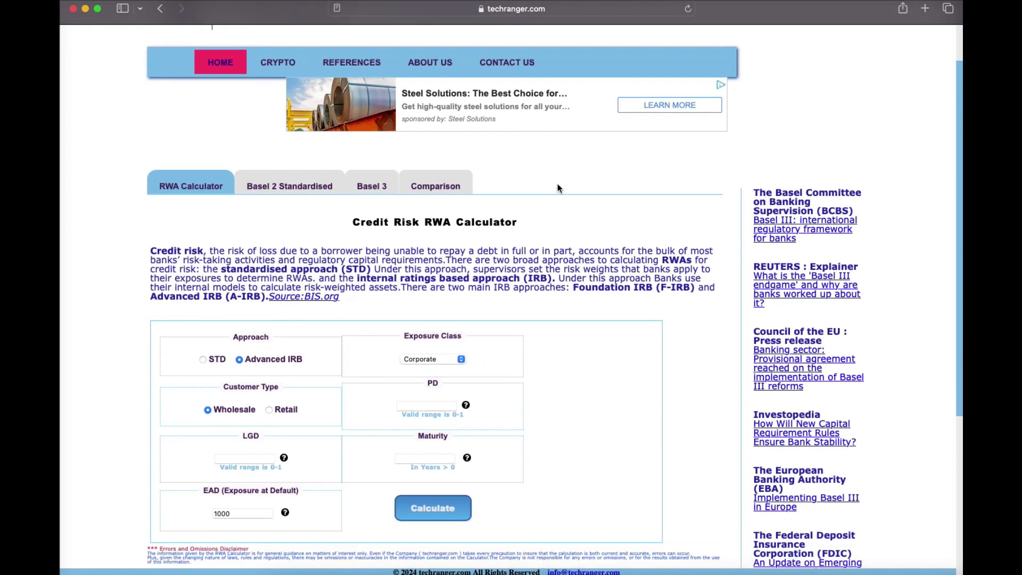
click(382, 185)
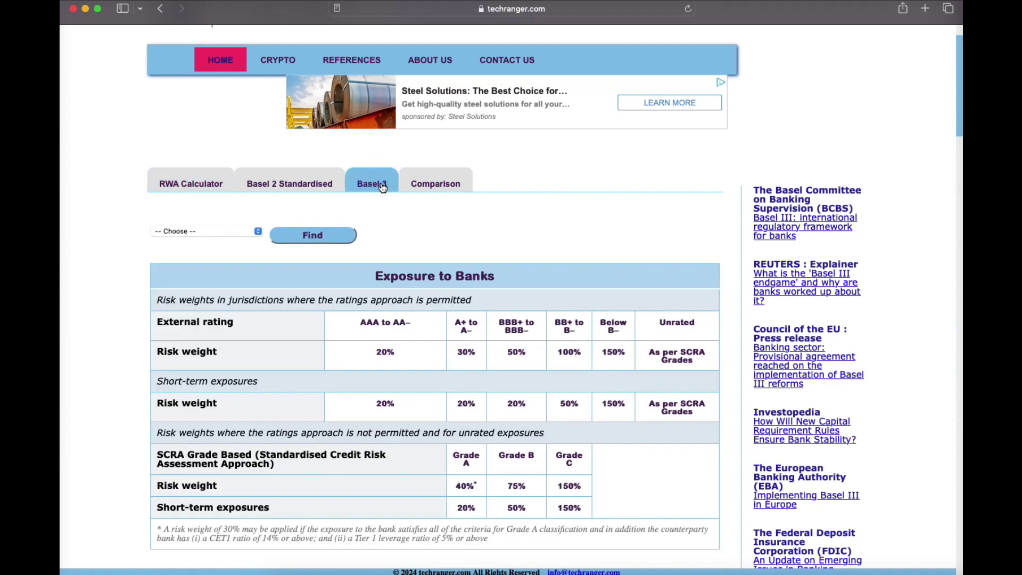
click(259, 233)
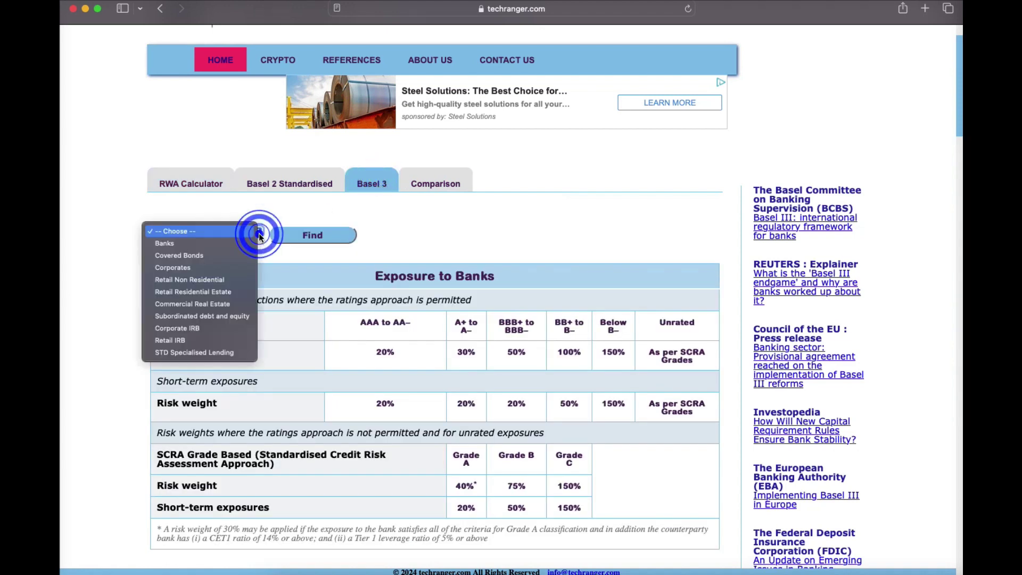
click(200, 256)
click(341, 241)
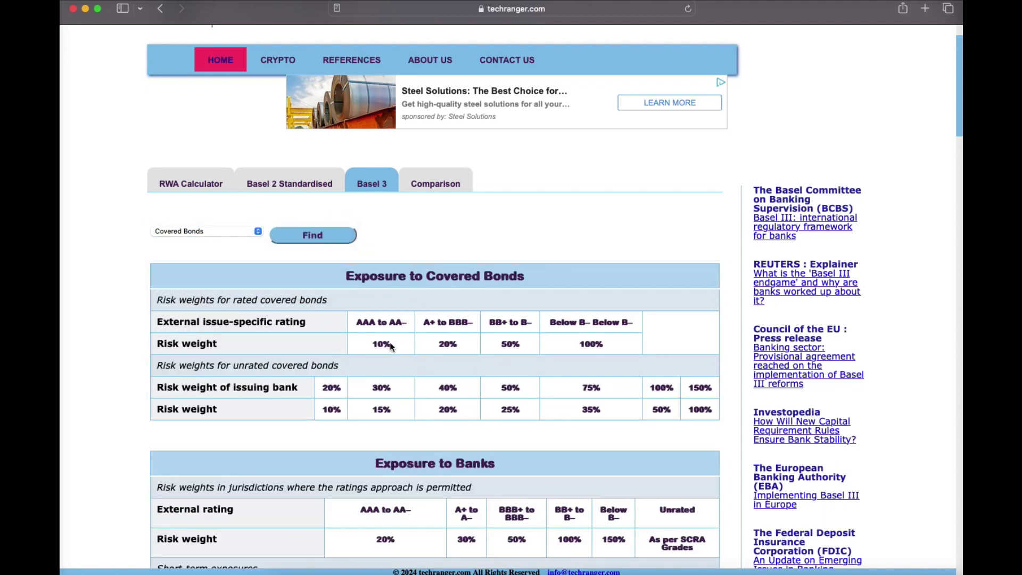
Look up the Basel 3 table for Corporate IRB exposures
click(257, 233)
click(199, 303)
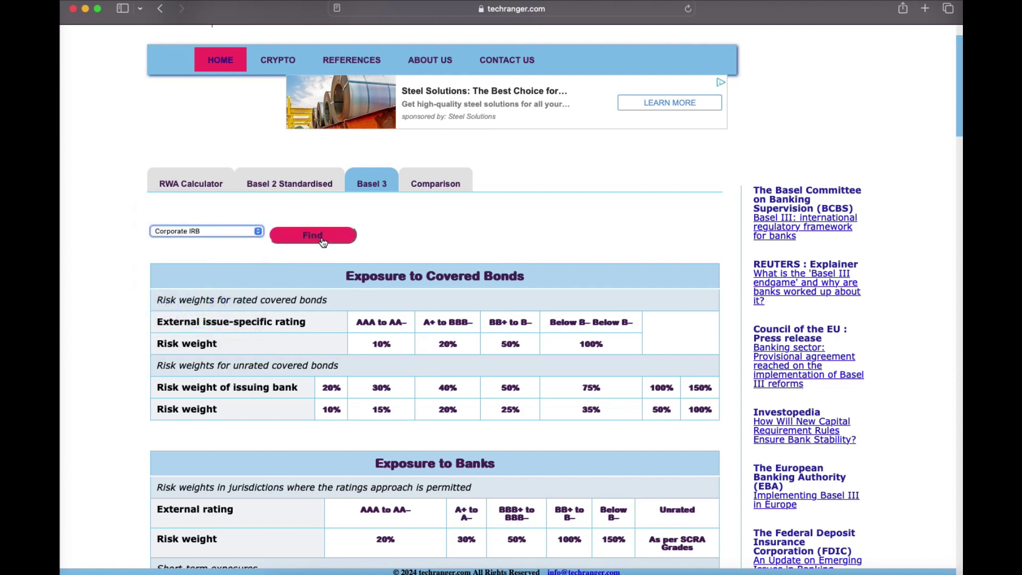
click(321, 241)
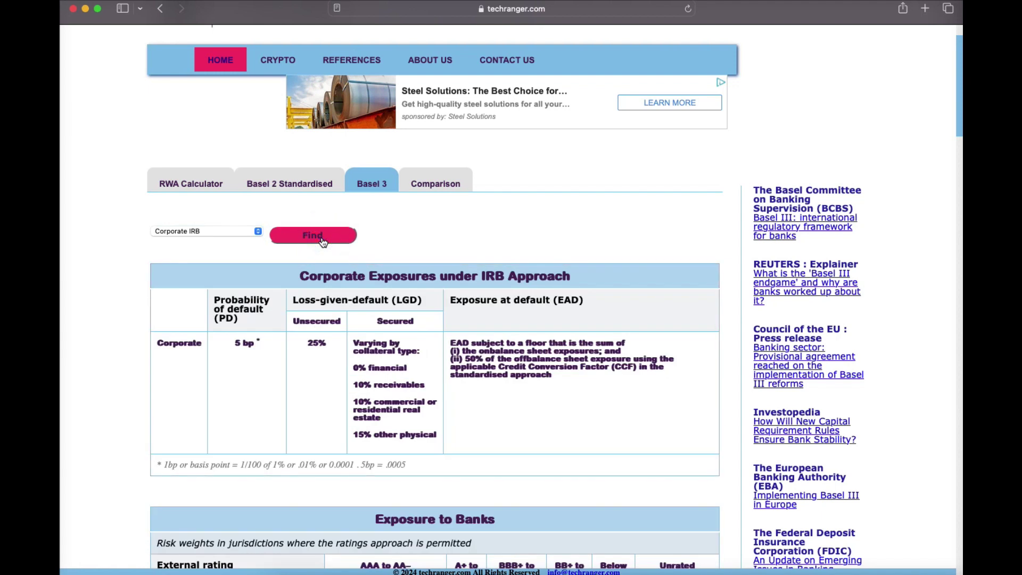
Look up the Basel 3 risk weights for STD Specialised Lending
click(258, 232)
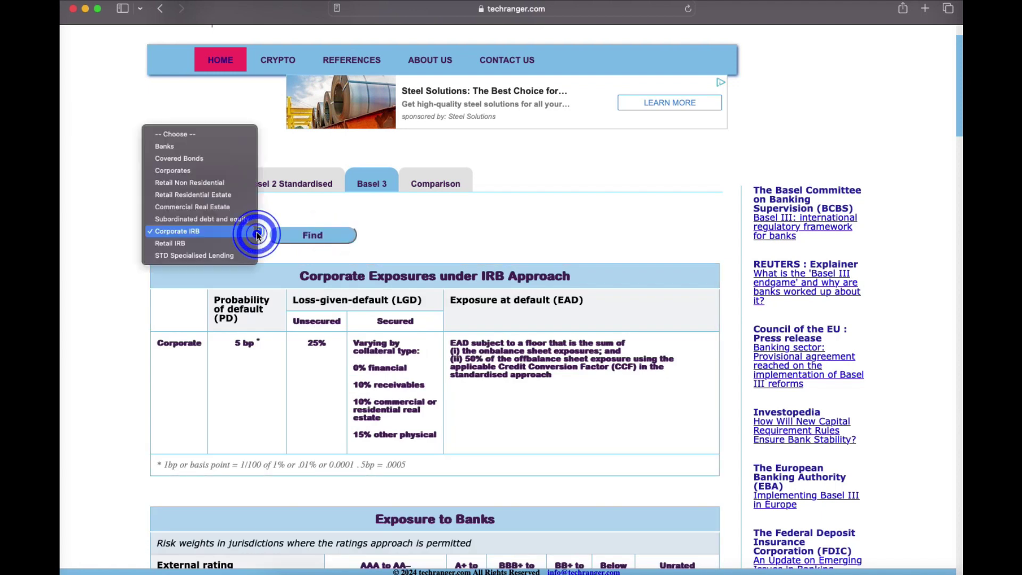
click(212, 256)
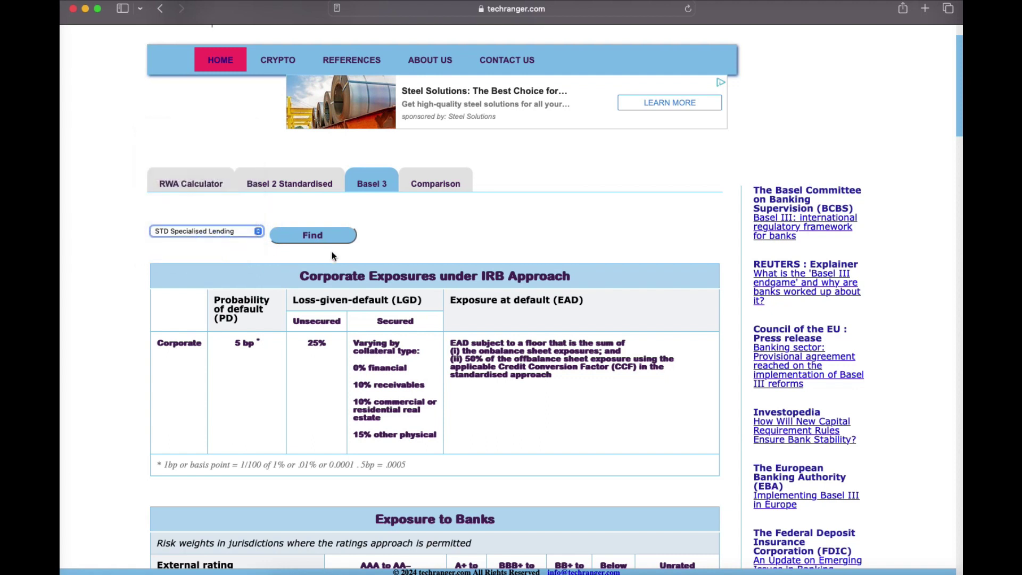
click(333, 238)
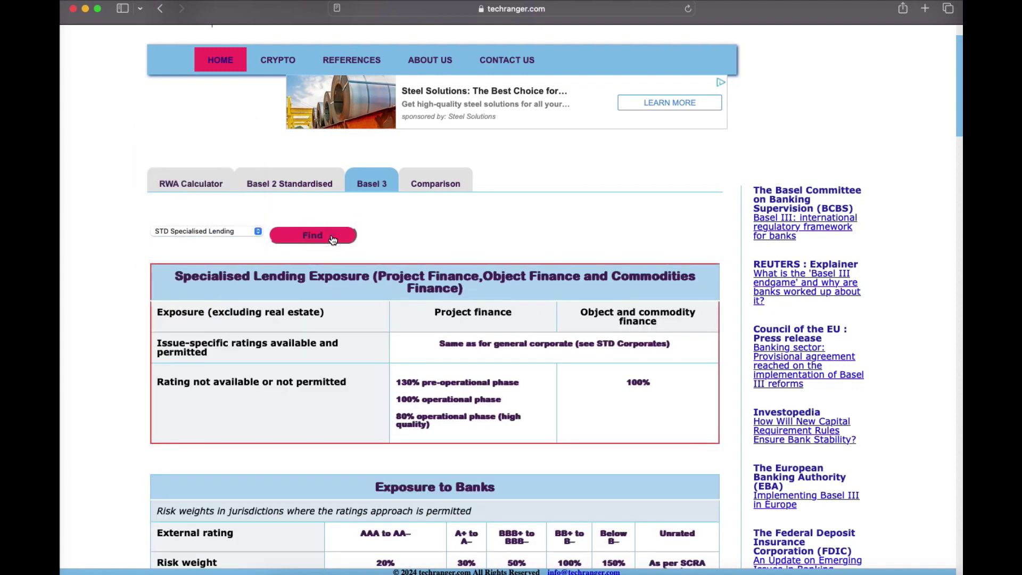
Choose Banks as the exposure category for the Basel 3 risk weight lookup
click(258, 233)
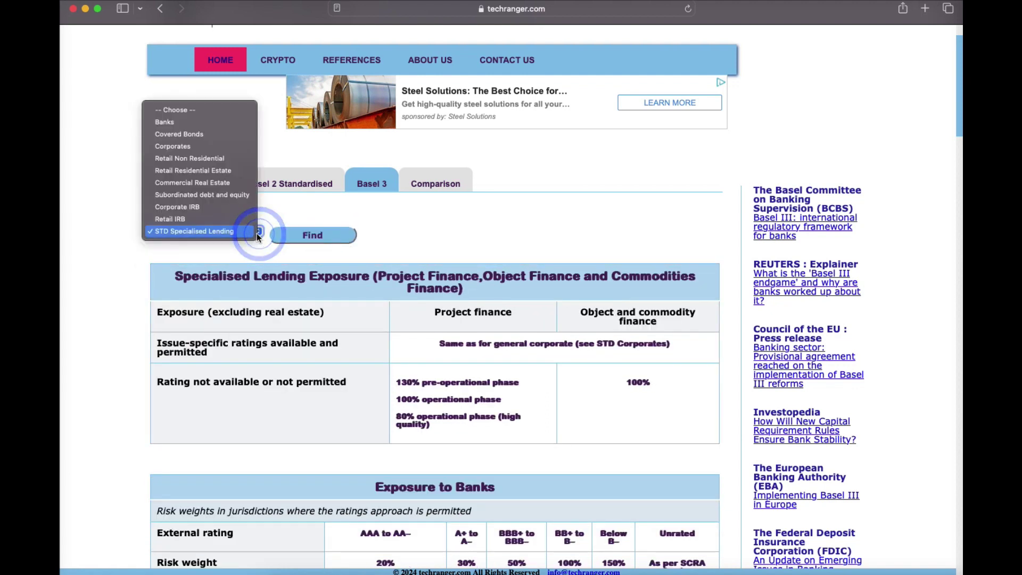
click(175, 122)
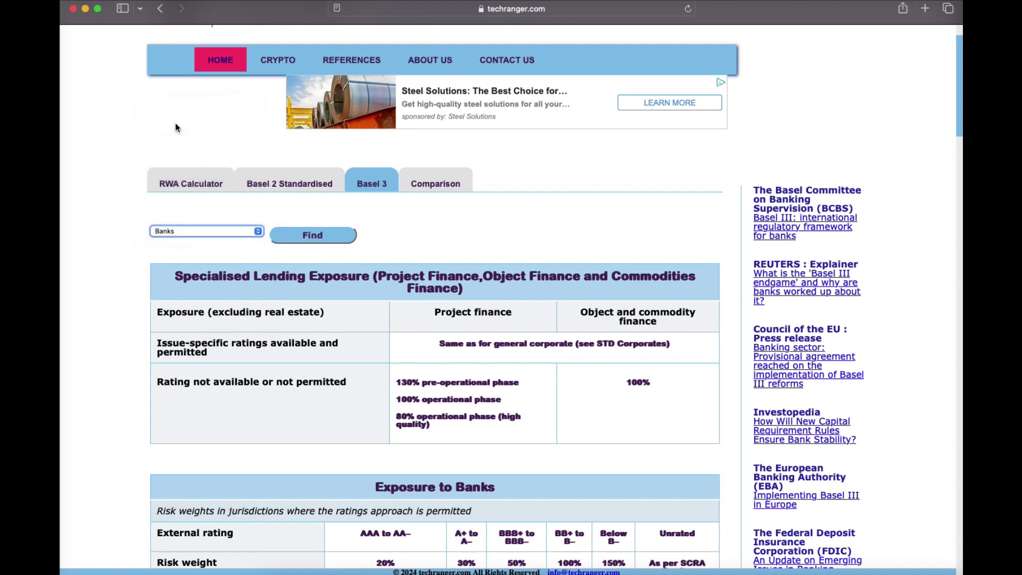